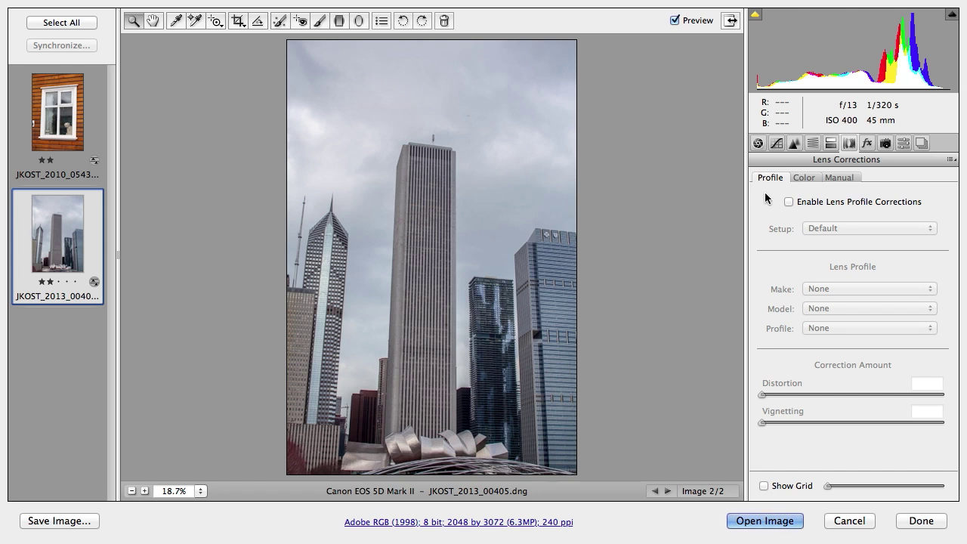
- Enable lens profile corrections and Remove Chromatic Aberration for the Chicago skyline DNG
left_click(788, 203)
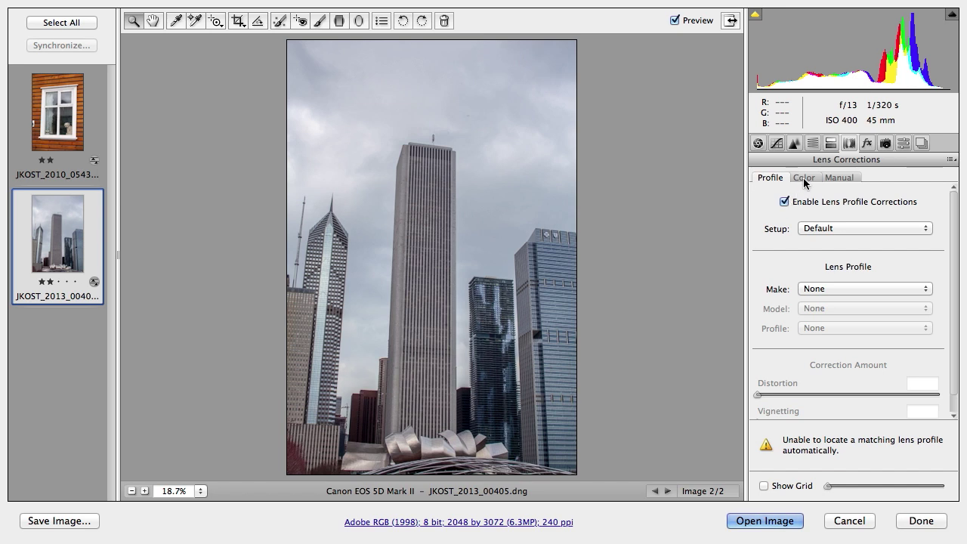
left_click(804, 179)
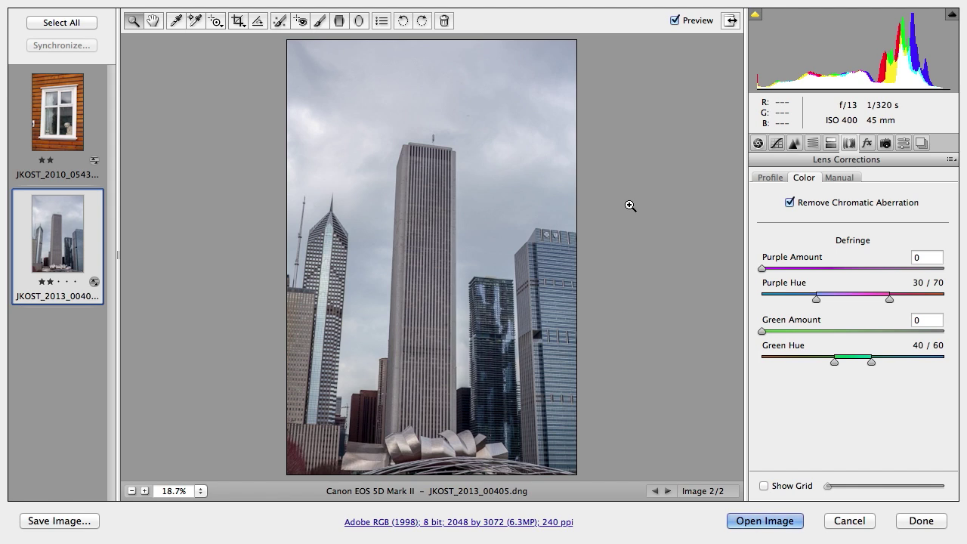
- Compare Auto, Off, Level and Vertical Upright corrections on the skyline
left_click(839, 178)
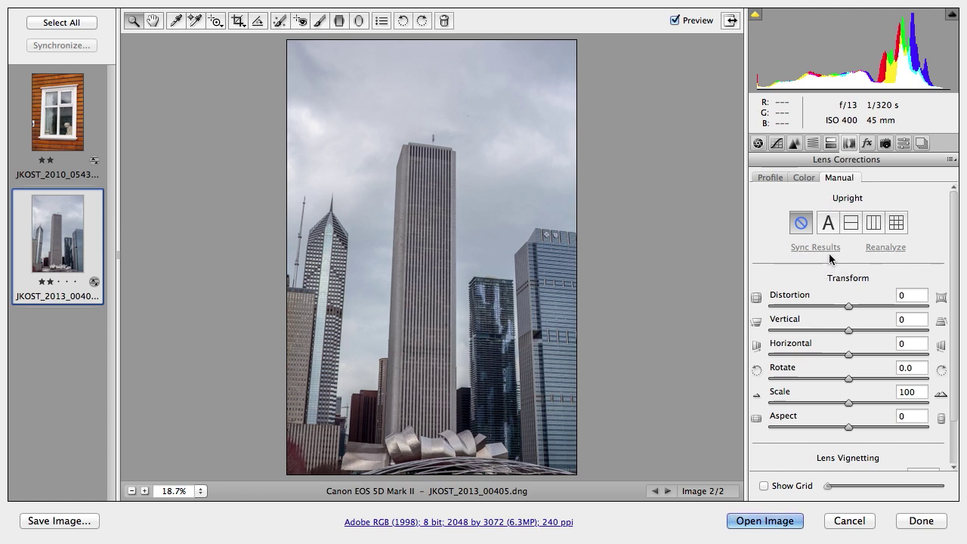
left_click(828, 228)
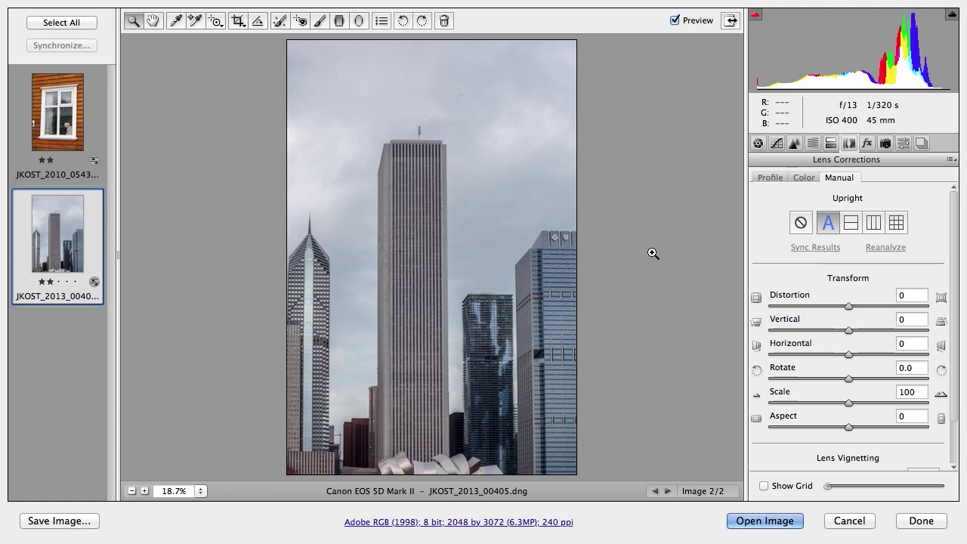
left_click(798, 223)
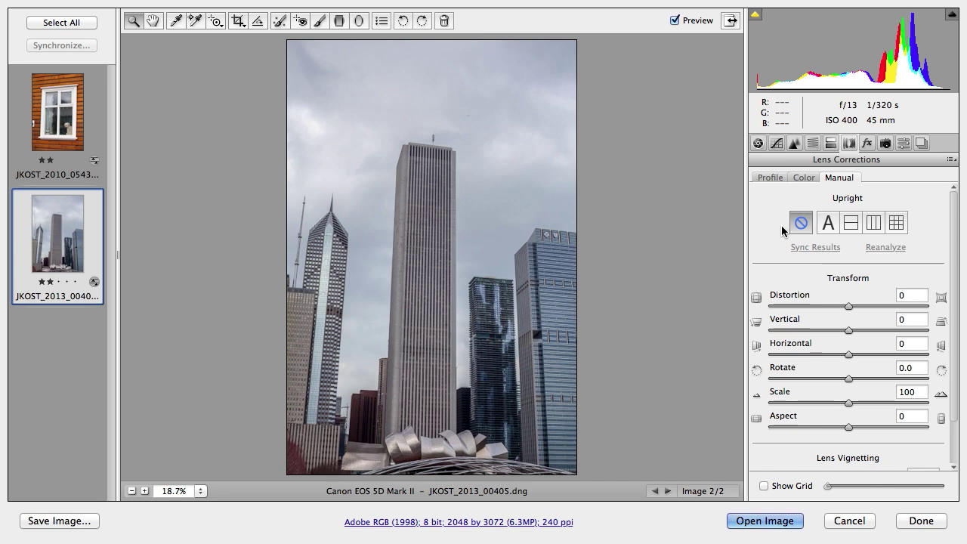
left_click(850, 226)
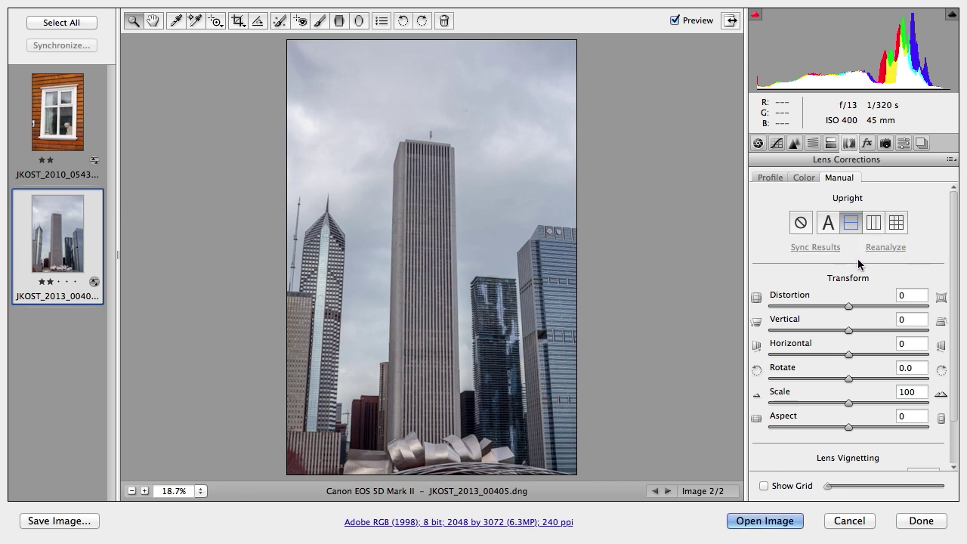
left_click(873, 222)
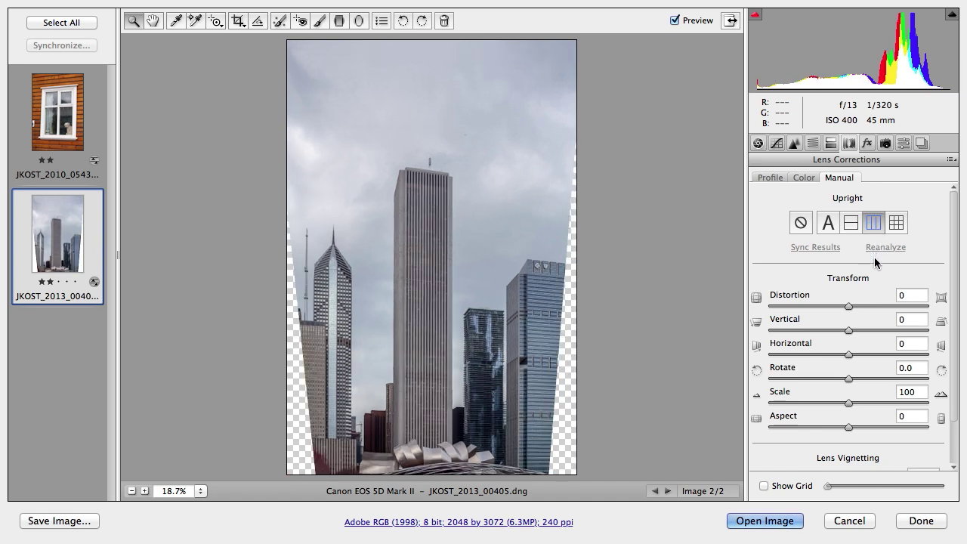
- Show the alignment grid, apply Full Upright, and switch to the window photo
left_click(770, 486)
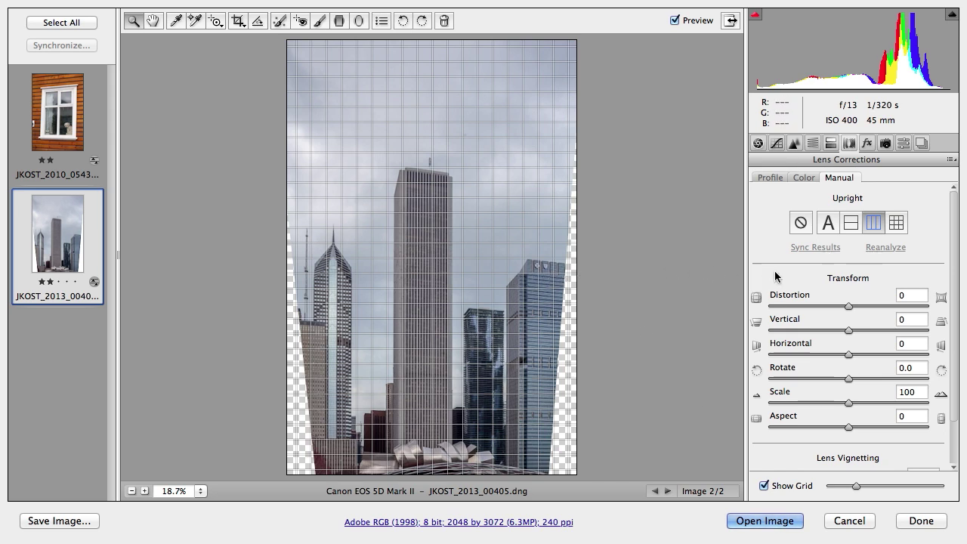
left_click(898, 224)
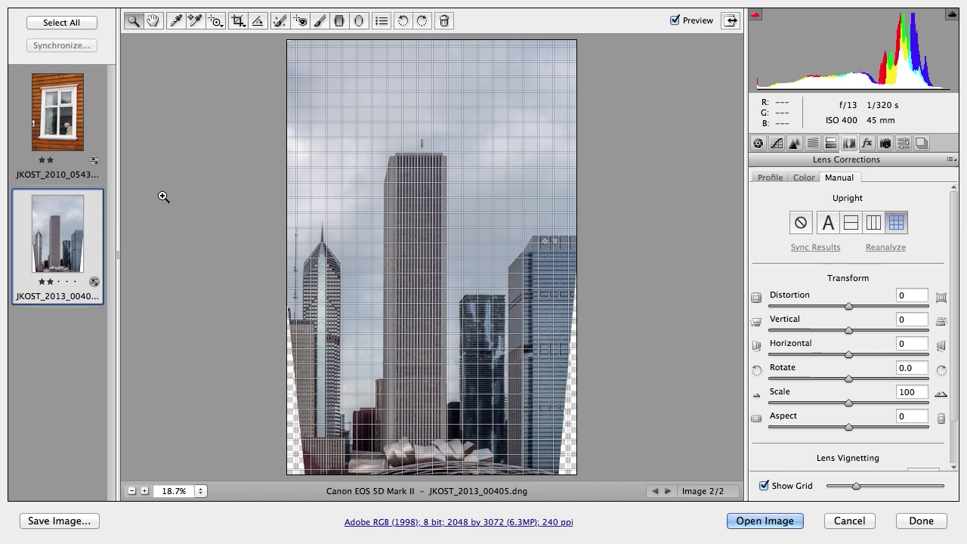
left_click(73, 140)
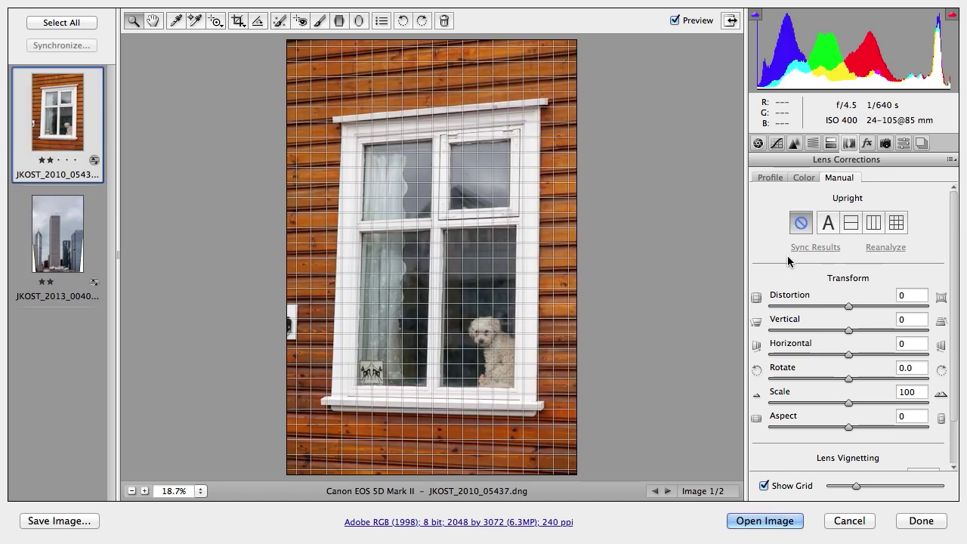
- After trying Auto, Level and Vertical, apply Full Upright, hide the grid, and set Aspect to +26
left_click(827, 223)
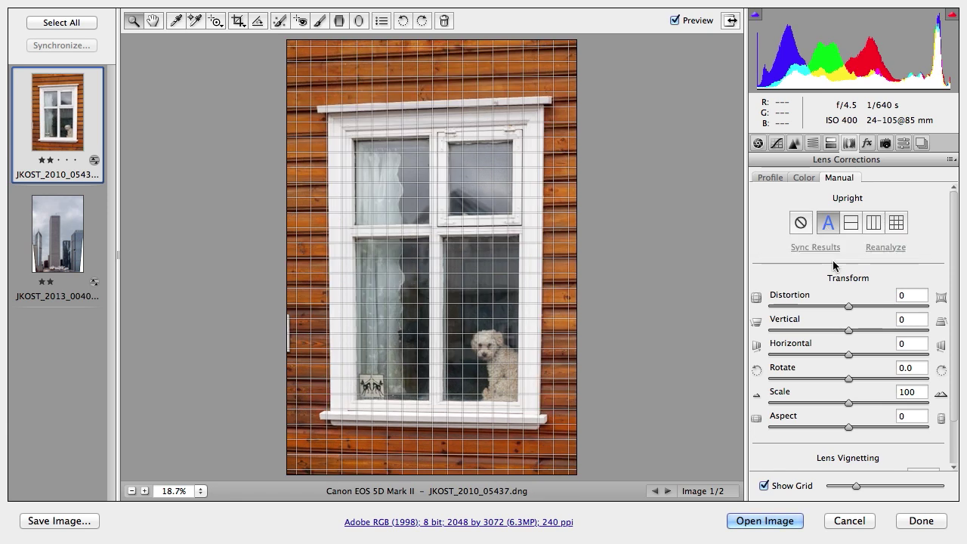
left_click(851, 223)
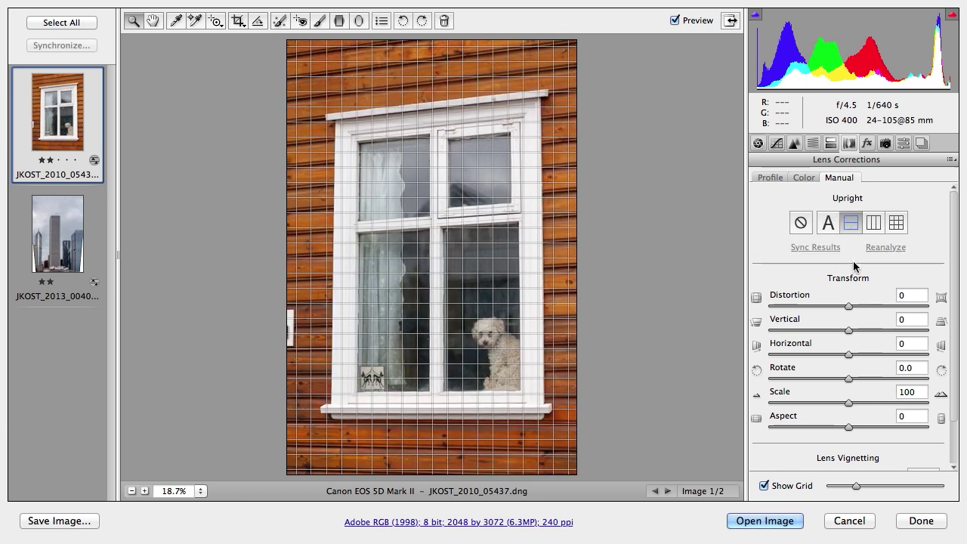
left_click(869, 224)
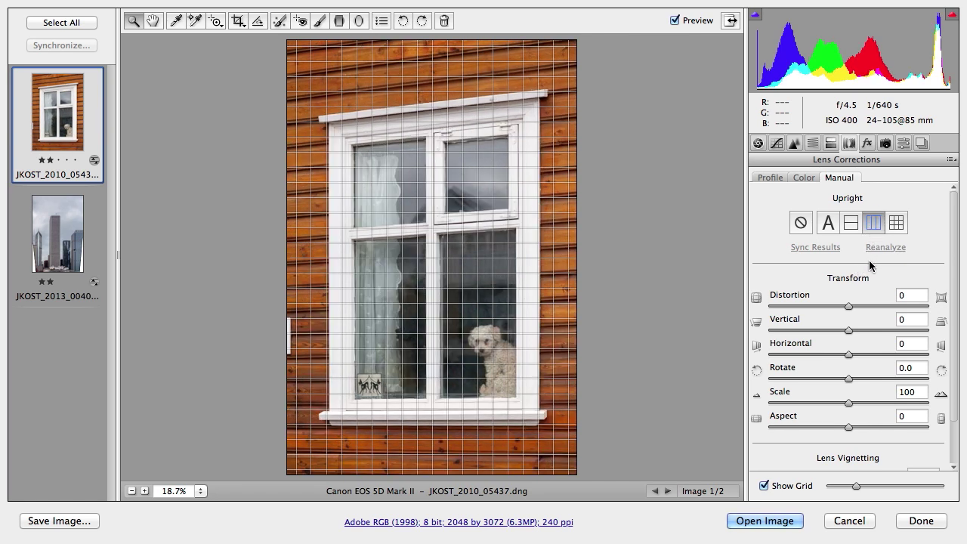
left_click(897, 224)
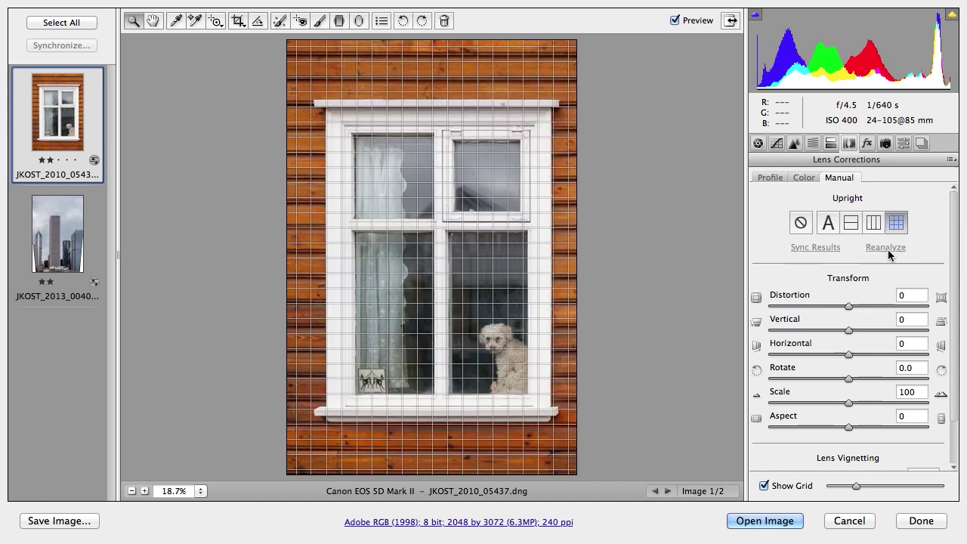
left_click(764, 485)
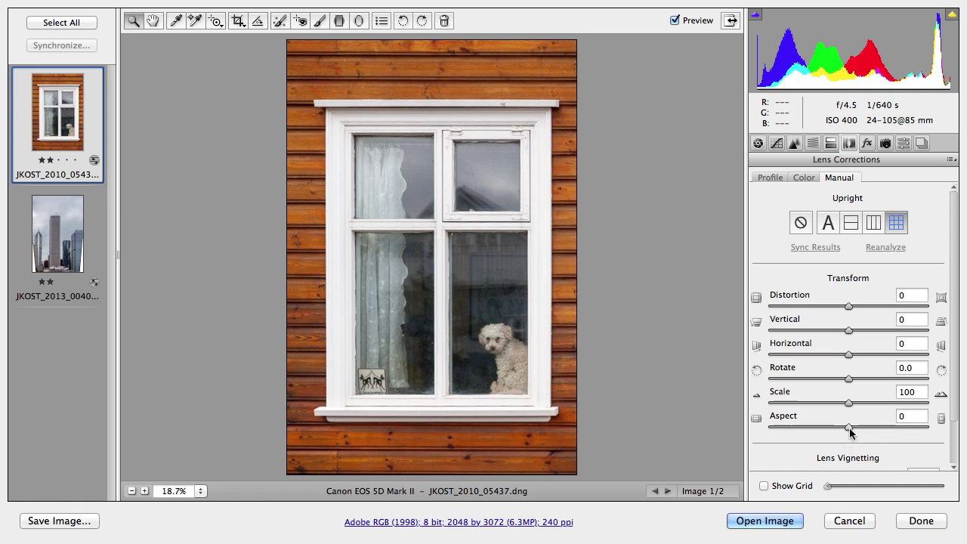
left_click_drag(848, 427, 869, 430)
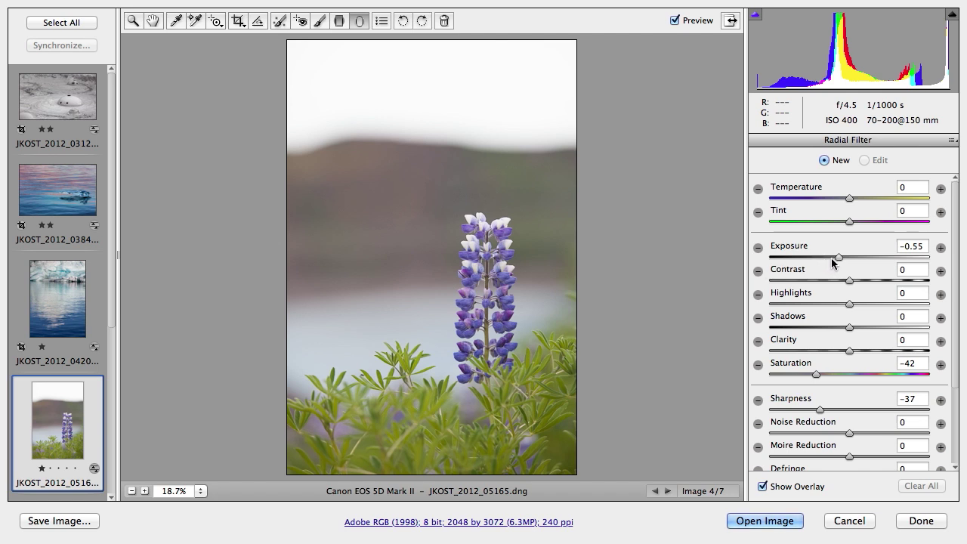
- Draw a radial filter around the lupine with Exposure -1.40, Sharpness -72 and Saturation -56
left_click(758, 249)
left_click_drag(838, 258, 820, 257)
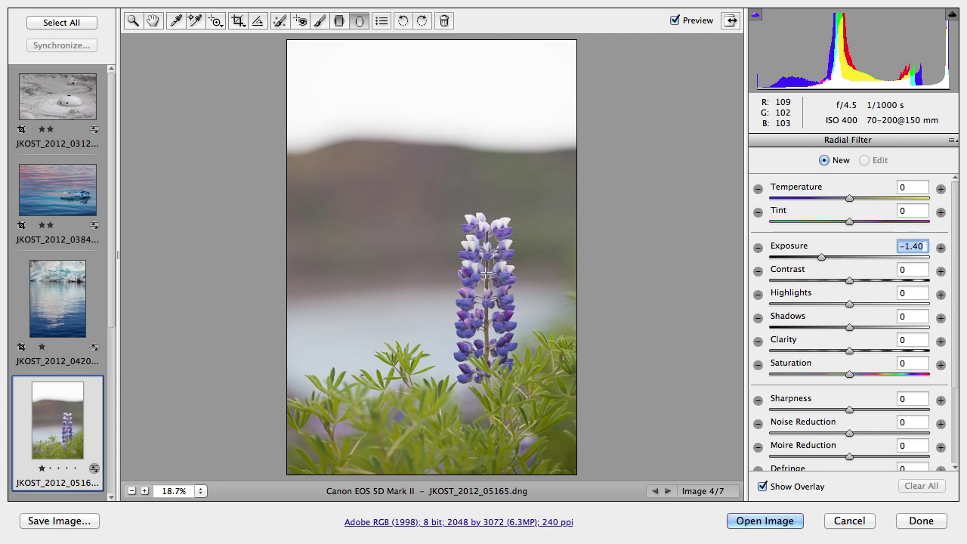
left_click_drag(486, 271, 540, 354)
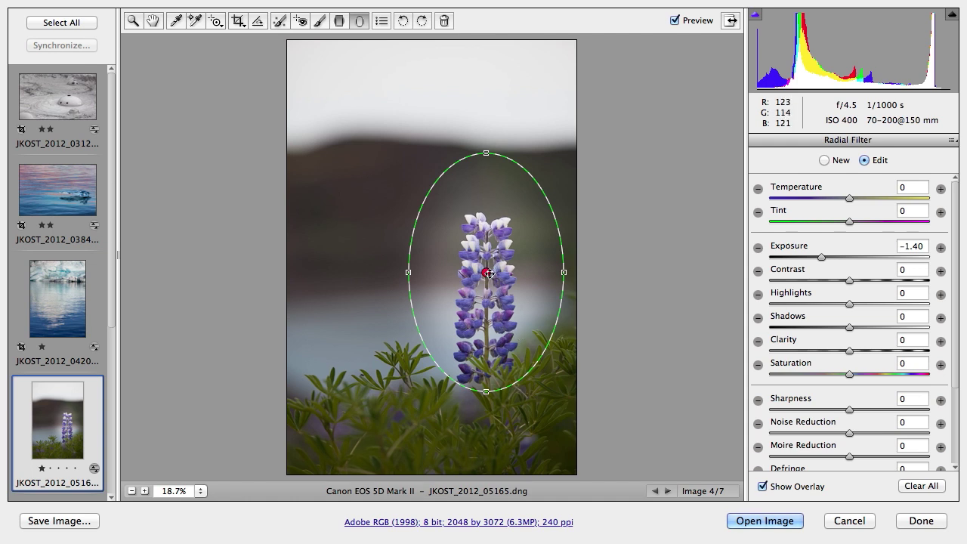
left_click_drag(482, 273, 490, 295)
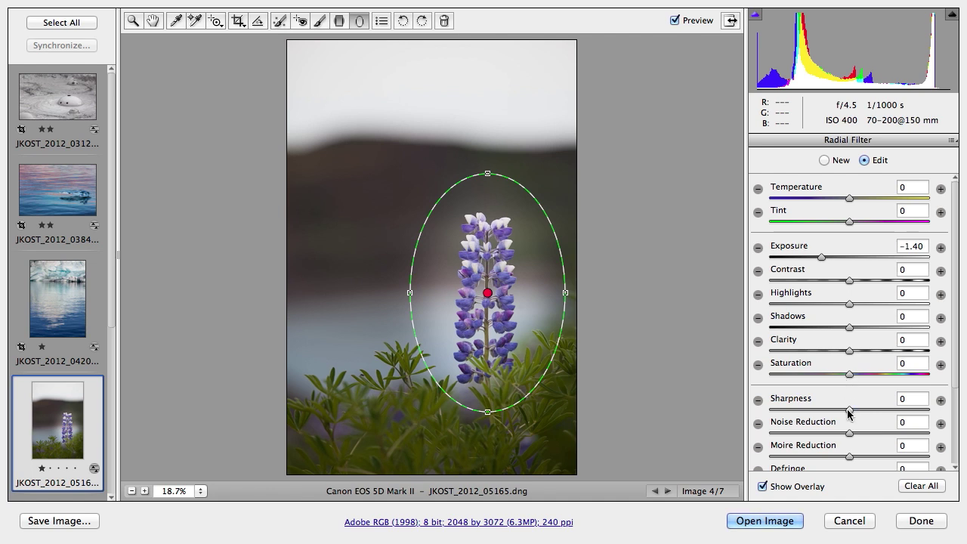
left_click_drag(849, 410, 794, 409)
left_click_drag(849, 374, 805, 374)
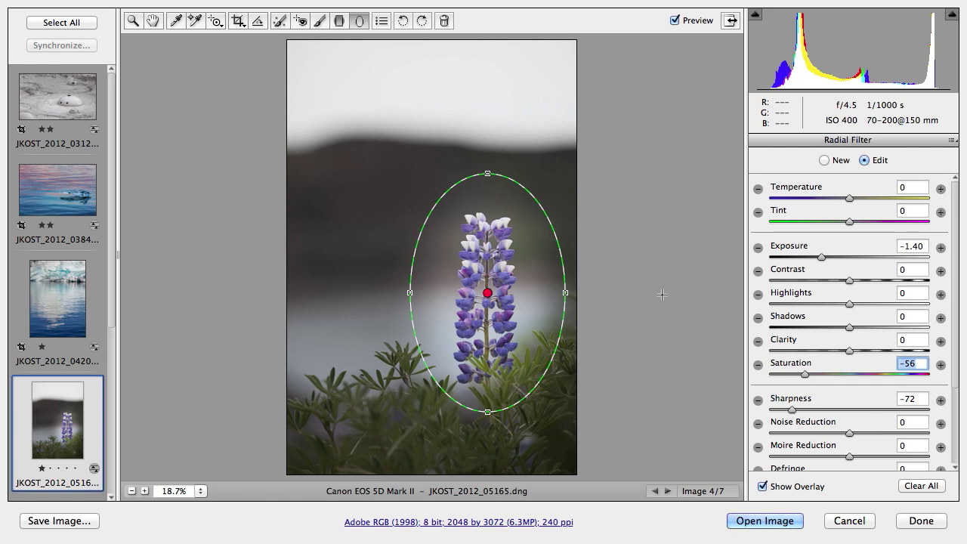
- Draw a small radial filter over the flower's top with Highlights +25, Saturation +30, Sharpness +30
left_click(824, 161)
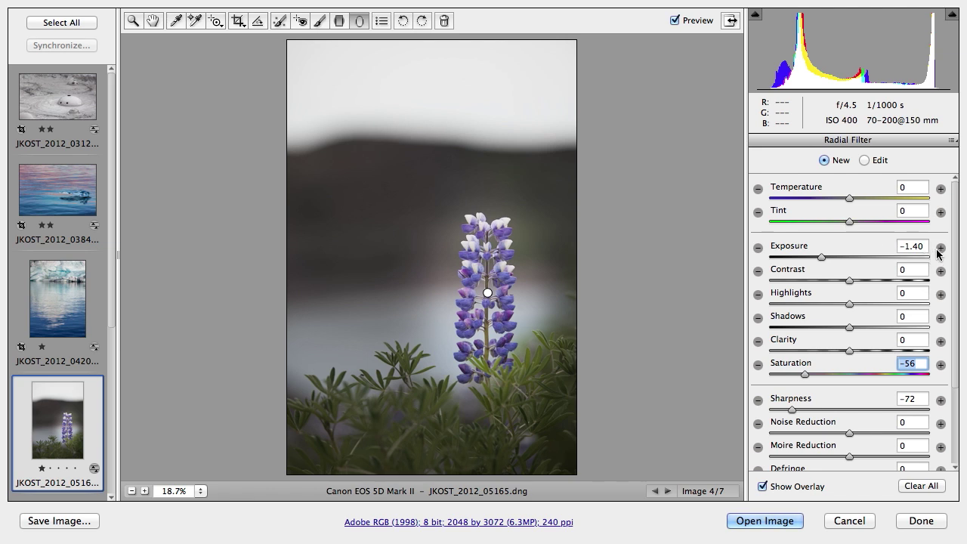
left_click(940, 294)
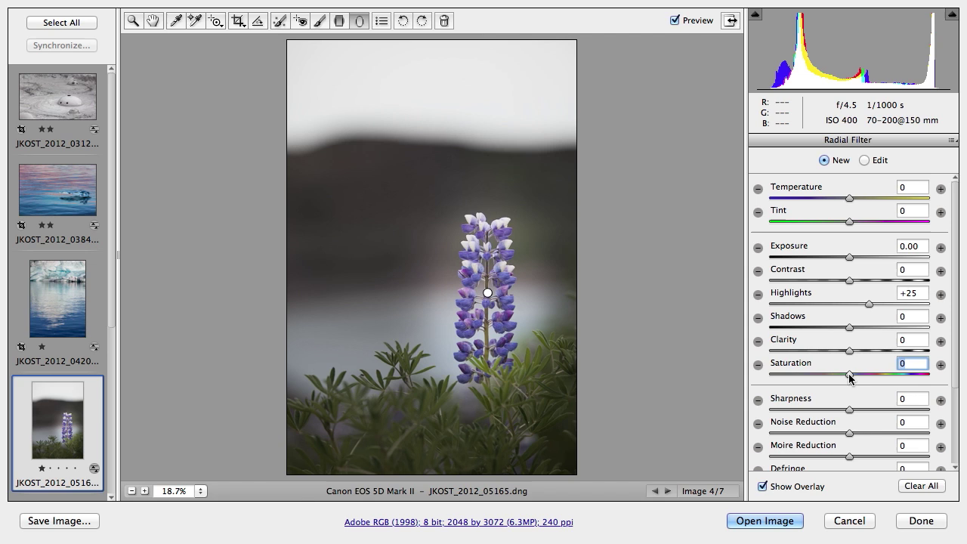
left_click_drag(849, 375, 874, 374)
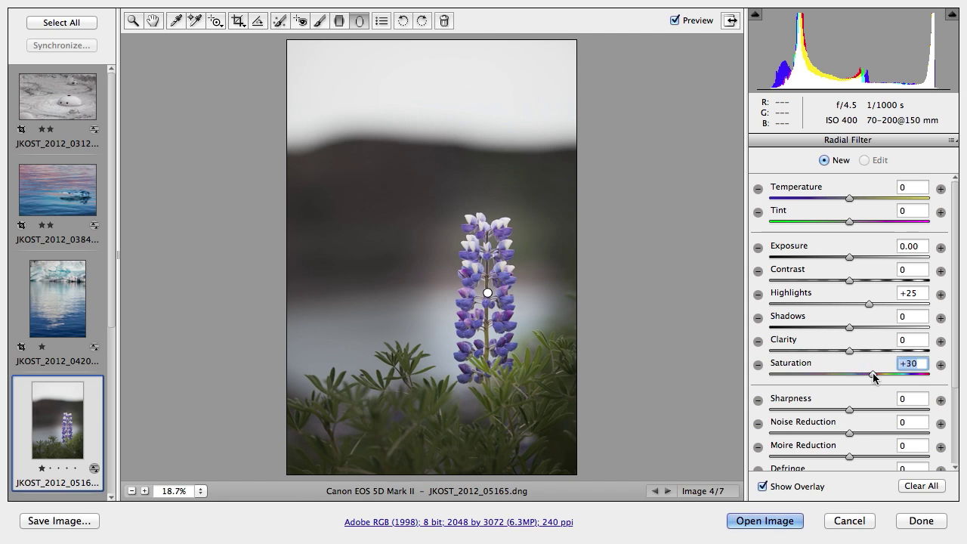
left_click(849, 410)
left_click_drag(851, 414, 874, 414)
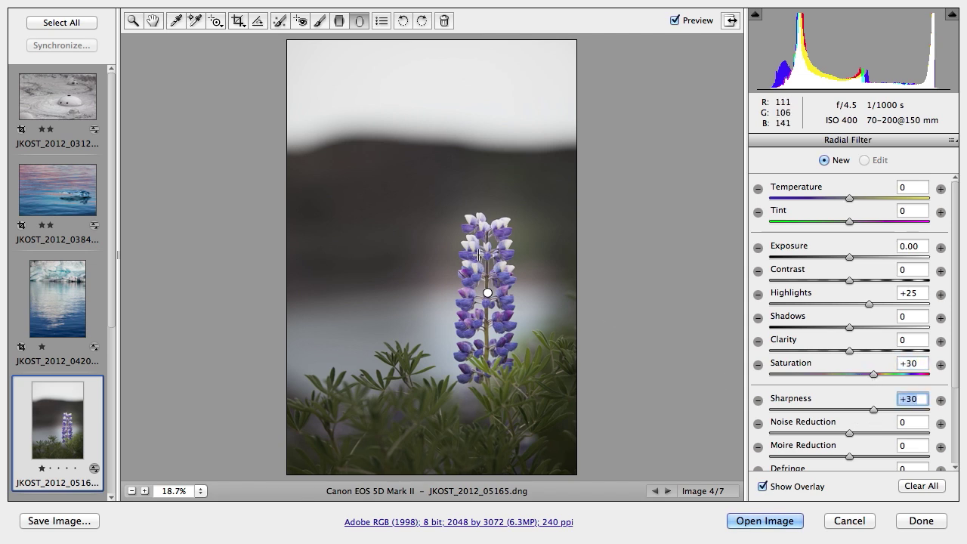
left_click_drag(485, 257, 510, 290)
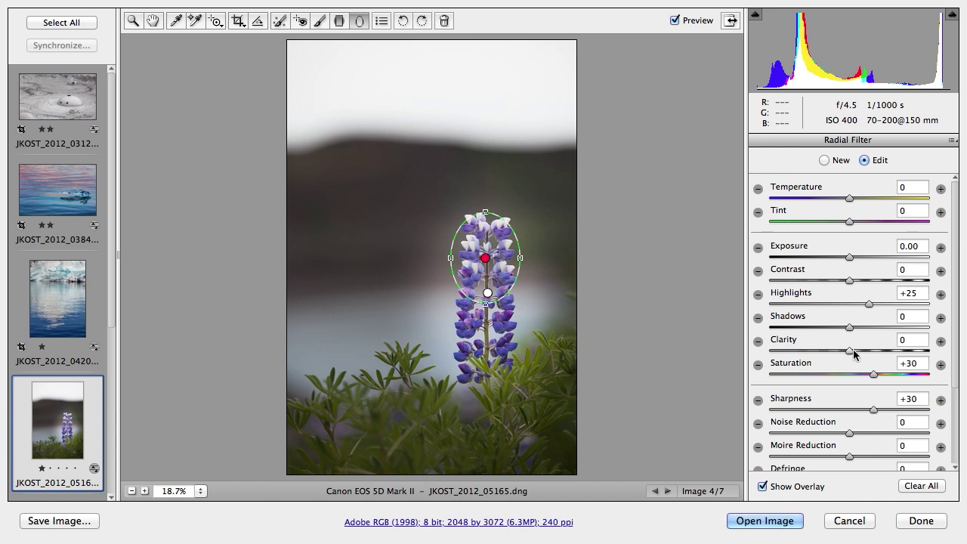
- Set the small filter's effect to Inside and check it with overlay and preview toggled
left_click_drag(957, 343, 956, 460)
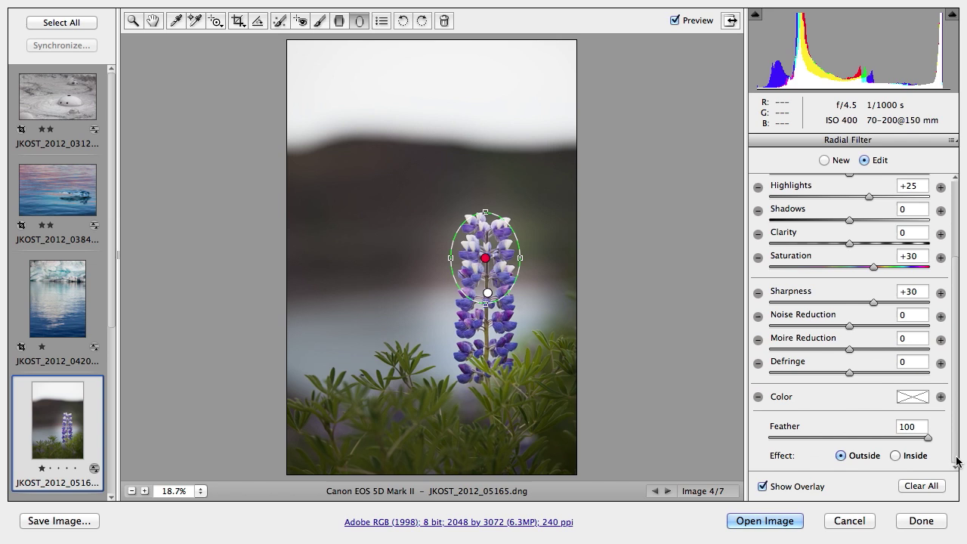
left_click(895, 456)
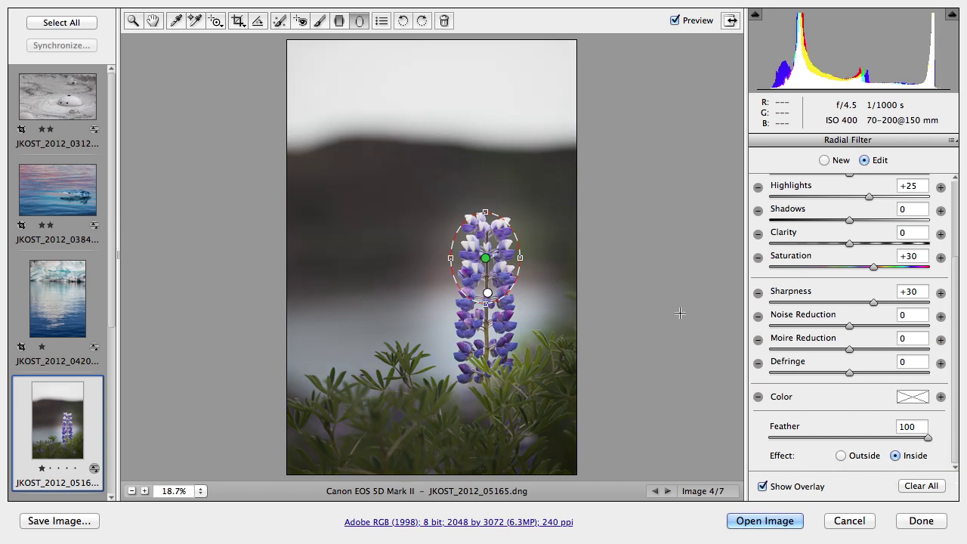
key("v")
key("p")
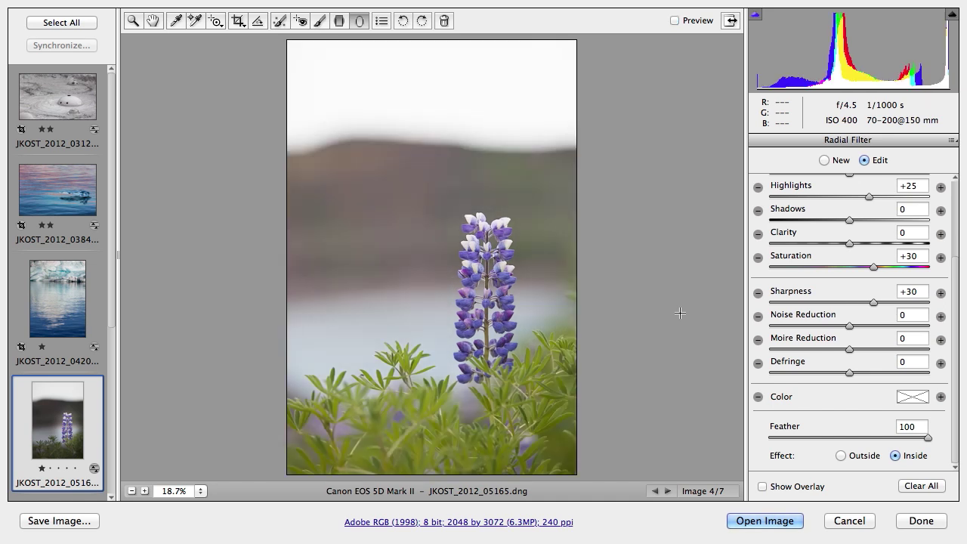
key("p")
key("p")
key("p")
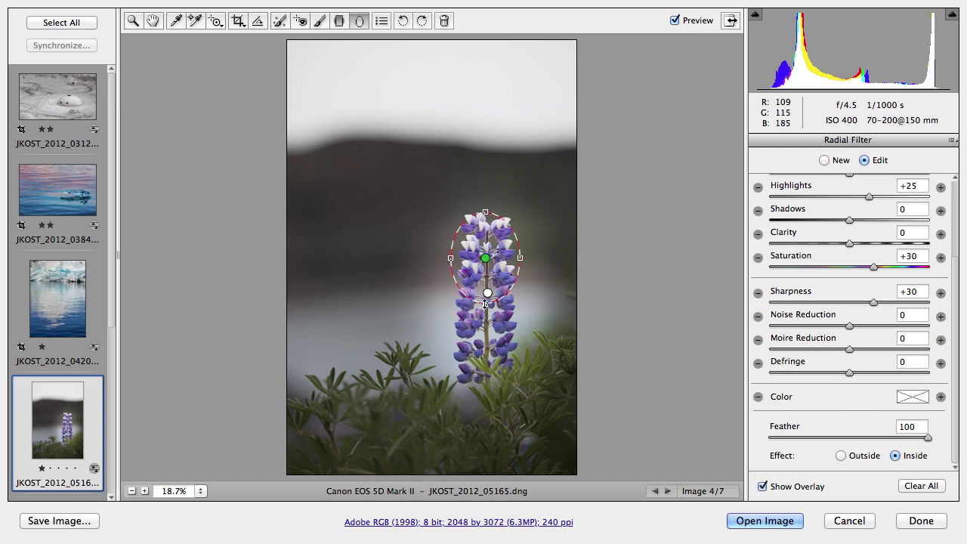
key("v")
- Raise the background radial filter's exposure to -0.60
left_click(488, 293)
scroll(825, 238, "up", 5)
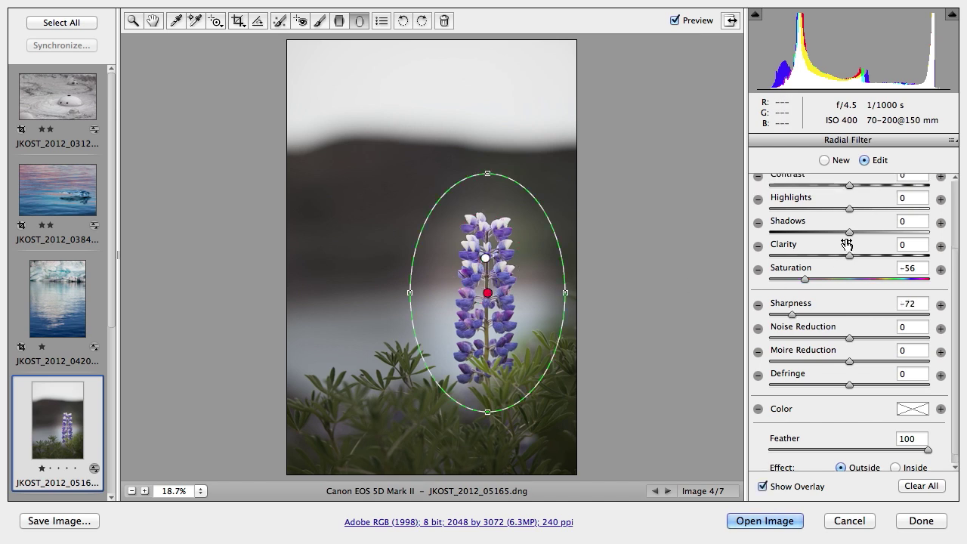
left_click_drag(824, 223, 837, 224)
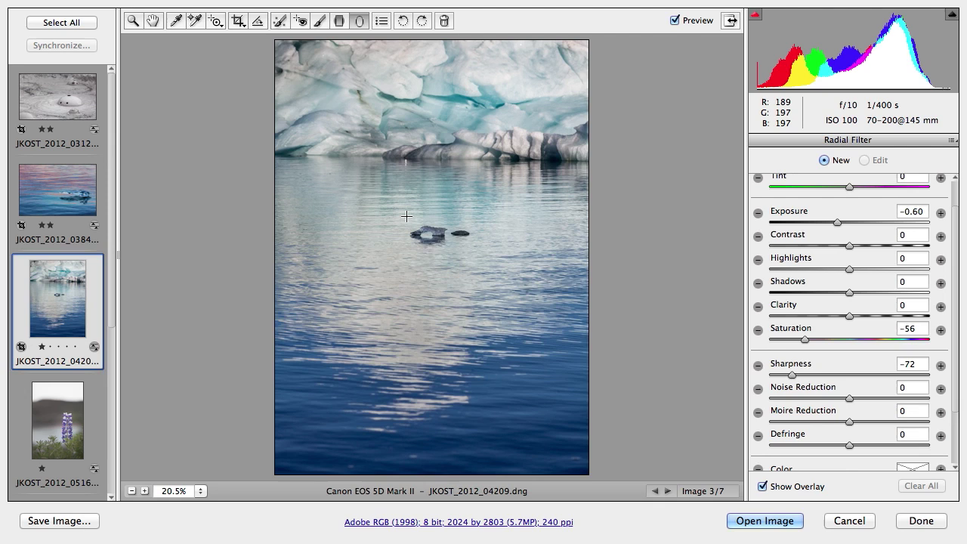
- Paint a Heal-type spot over the dark rock in the iceberg photo's water
key("b")
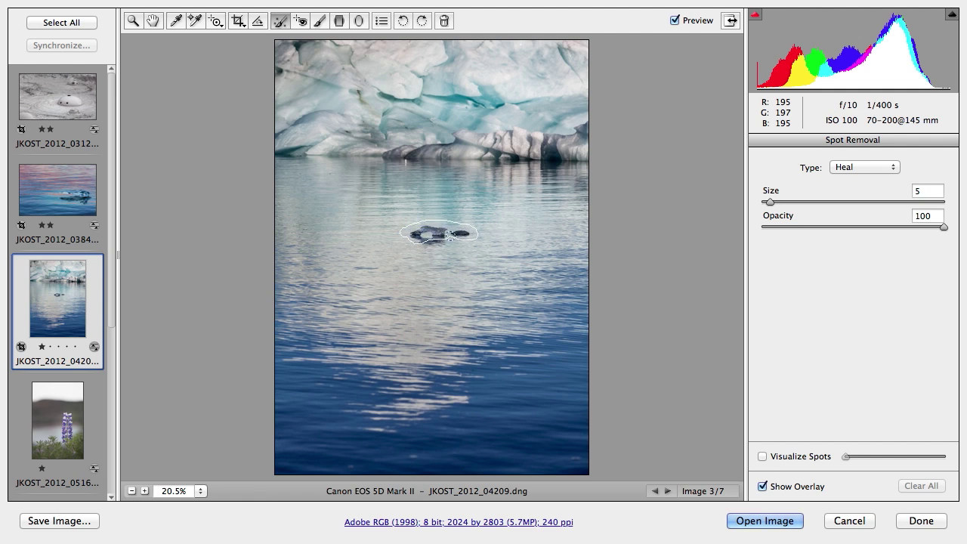
left_click_drag(416, 240, 415, 242)
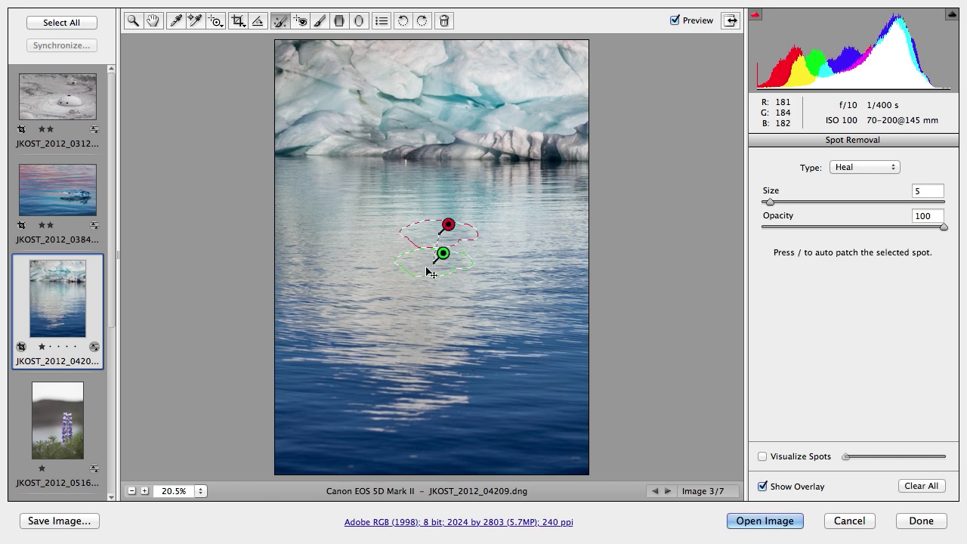
left_click(877, 166)
left_click(878, 166)
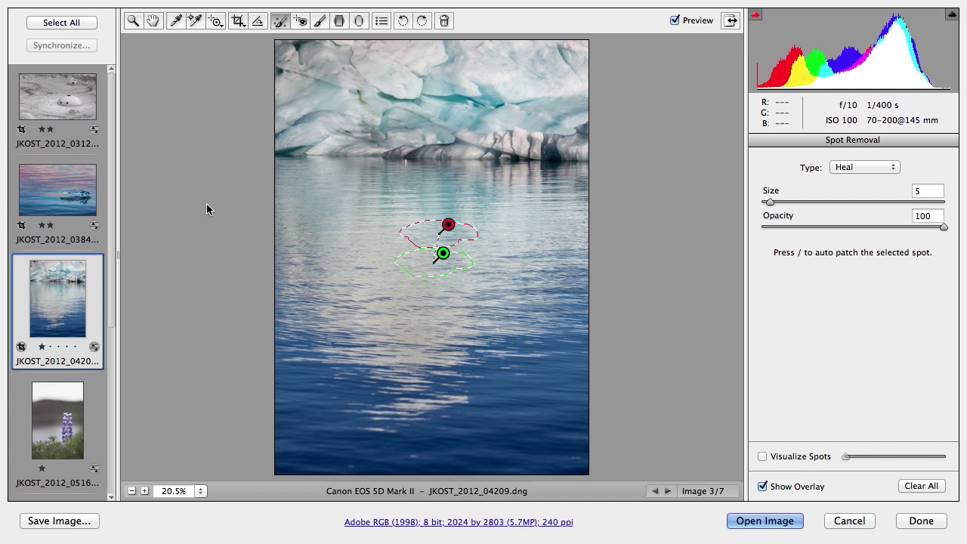
key("v")
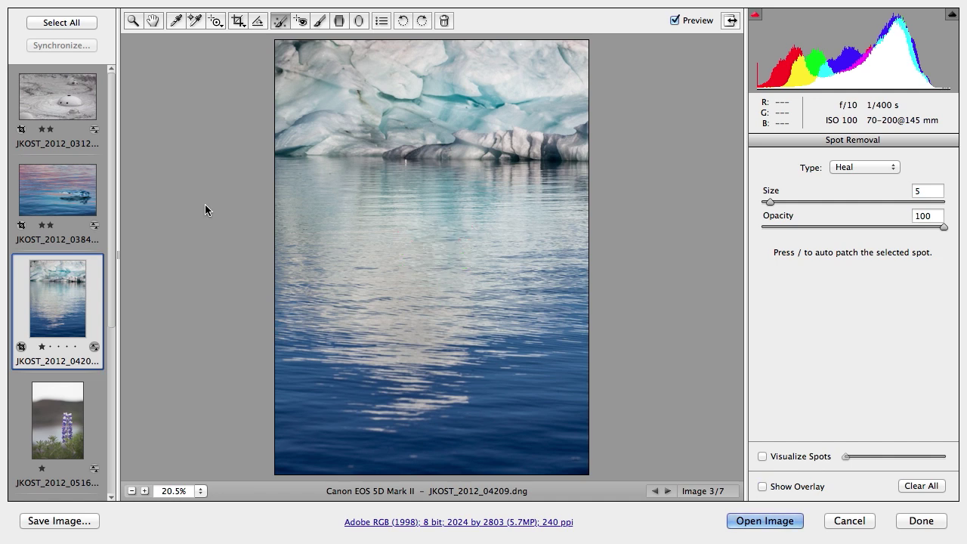
key("v")
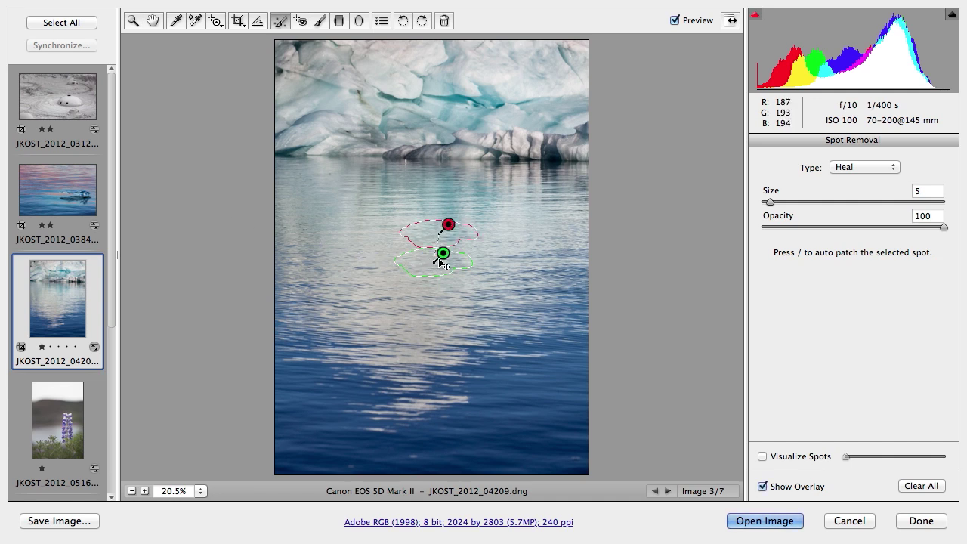
- Move the heal source to the water on the left and review the result
left_click_drag(444, 260, 369, 236)
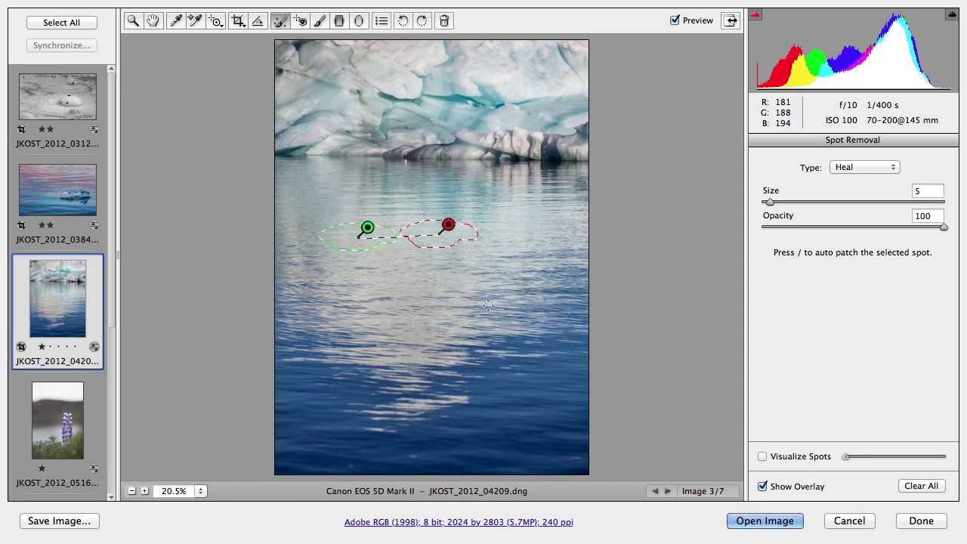
key("v")
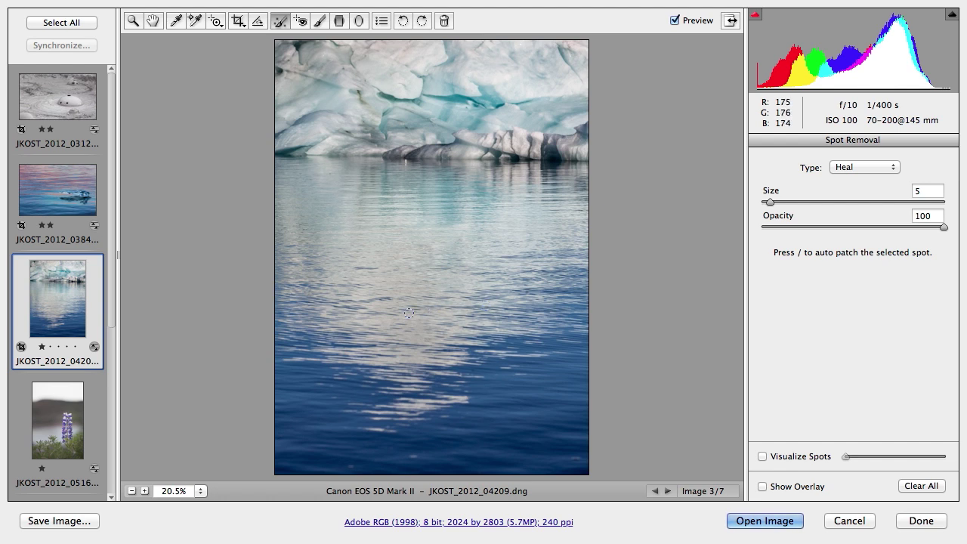
left_click_drag(110, 282, 108, 469)
- Open JKOST_MB_2012_0267 and heal three dark dust spots in its lower half
left_click(63, 252)
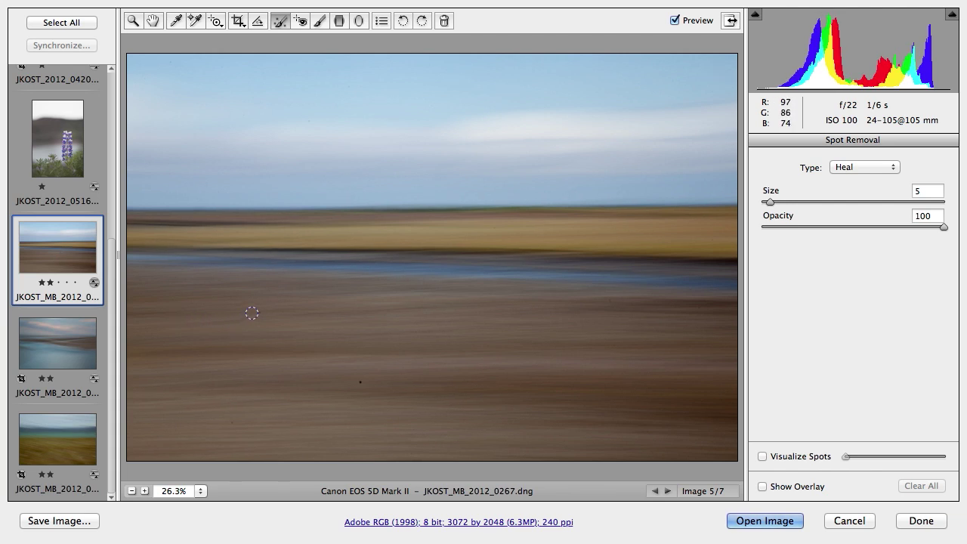
left_click(259, 313)
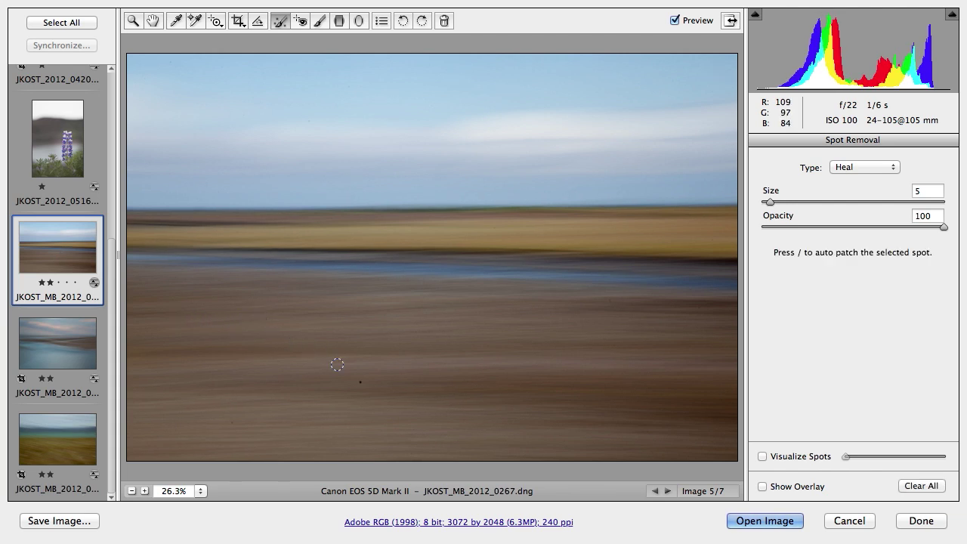
left_click(359, 382)
left_click(232, 422)
- Turn on Visualize Spots and drag its threshold to reveal remaining dust
left_click(762, 456)
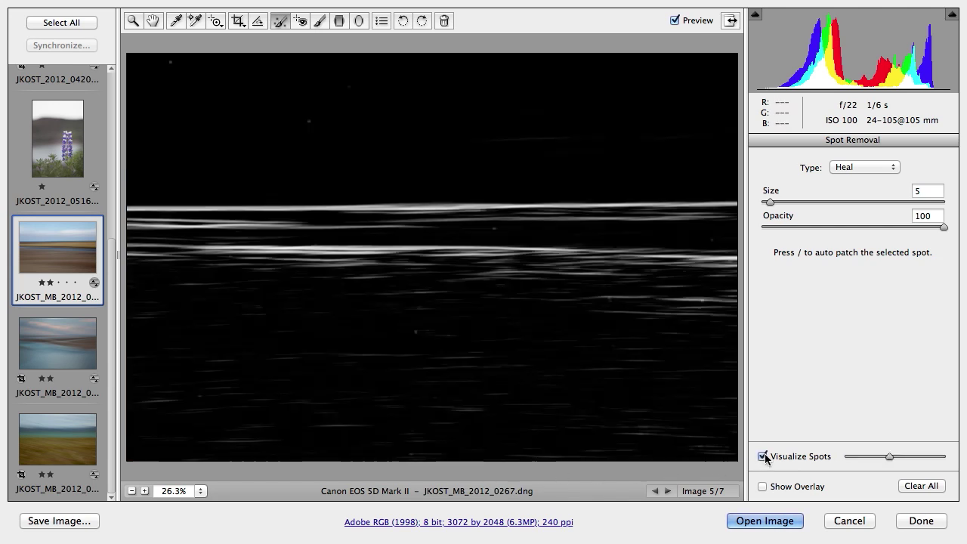
left_click_drag(846, 456, 937, 460)
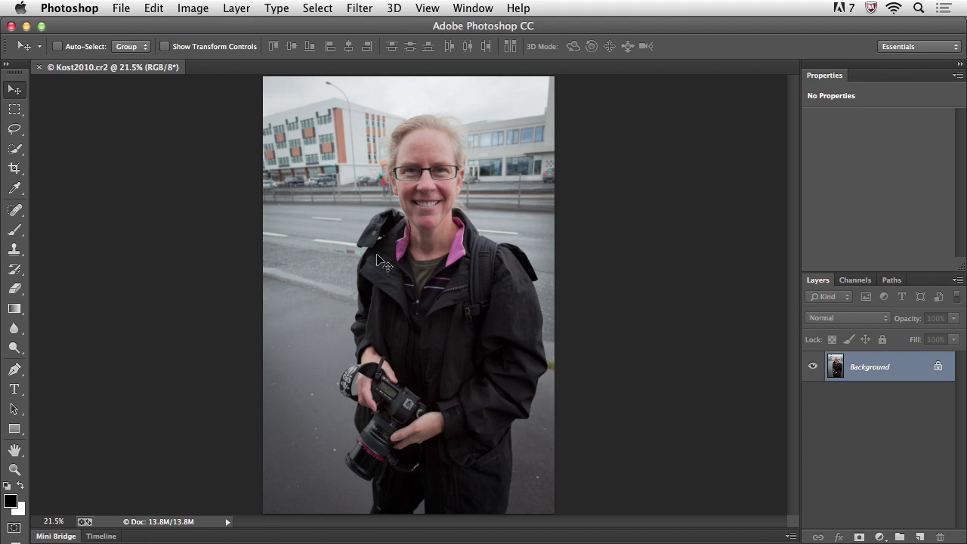
- Open Image Size, widen the dialog, and pan its preview onto the face and glasses
left_click(203, 11)
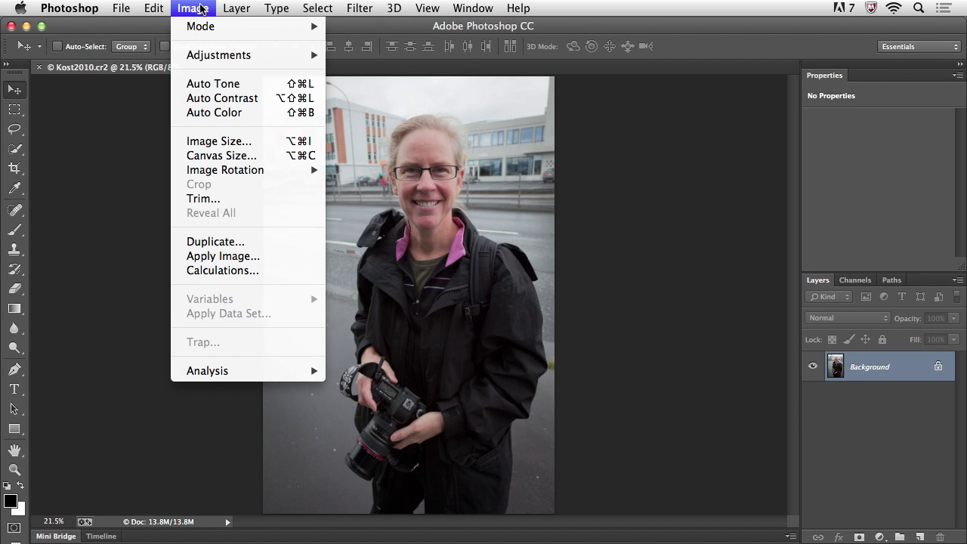
left_click(218, 142)
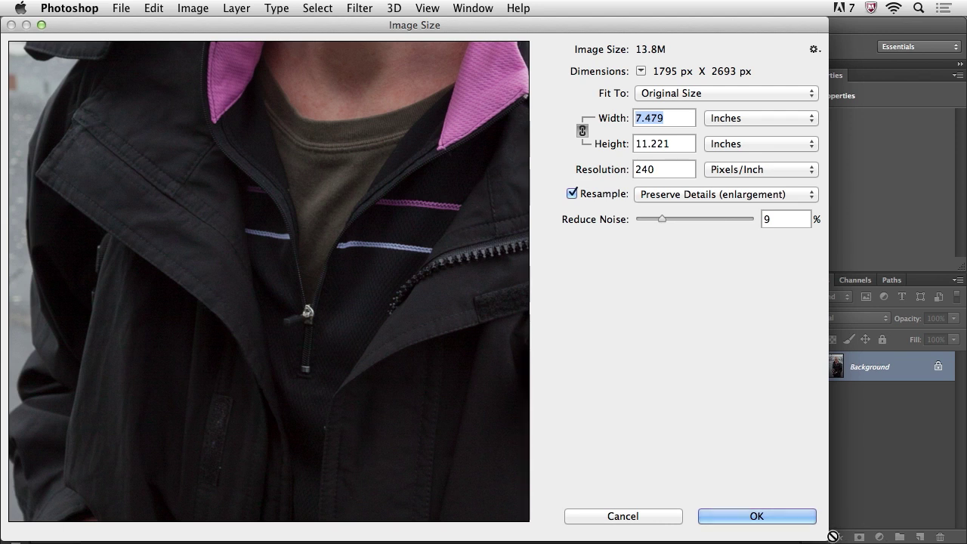
left_click_drag(835, 533, 966, 533)
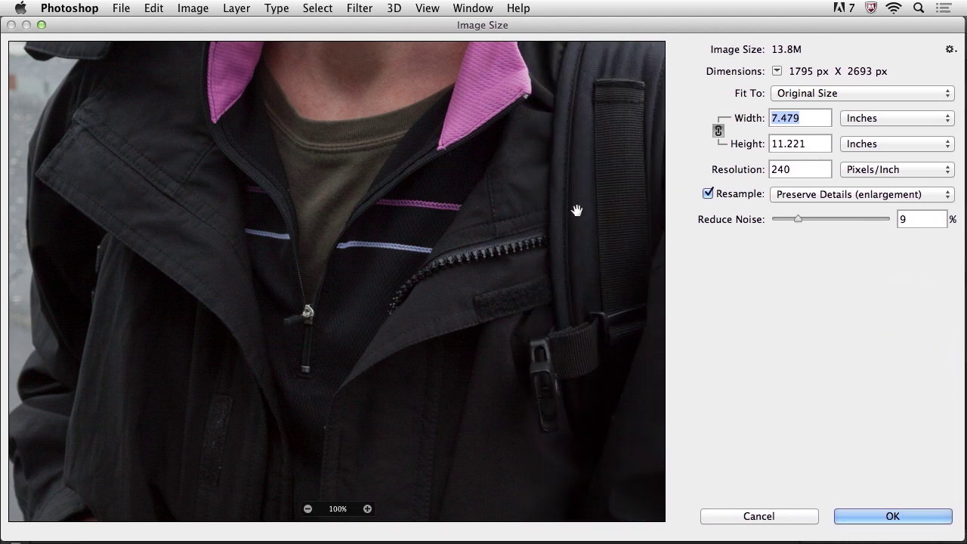
left_click_drag(412, 84, 386, 416)
left_click_drag(319, 109, 319, 280)
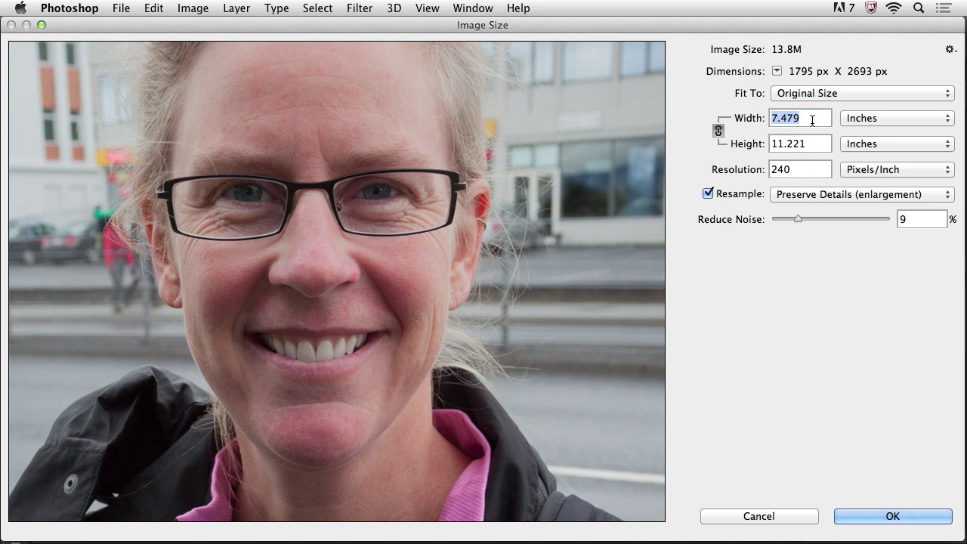
type("25")
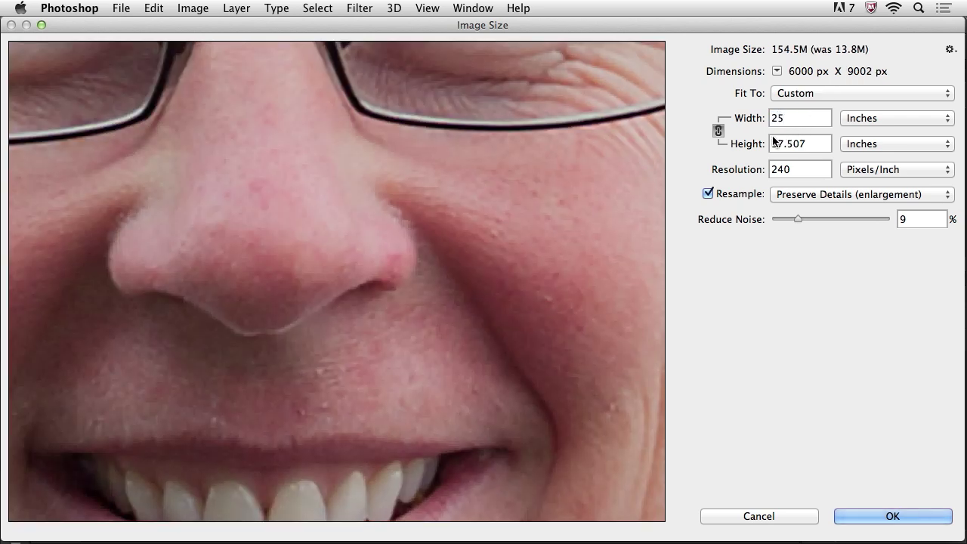
left_click_drag(574, 136, 528, 362)
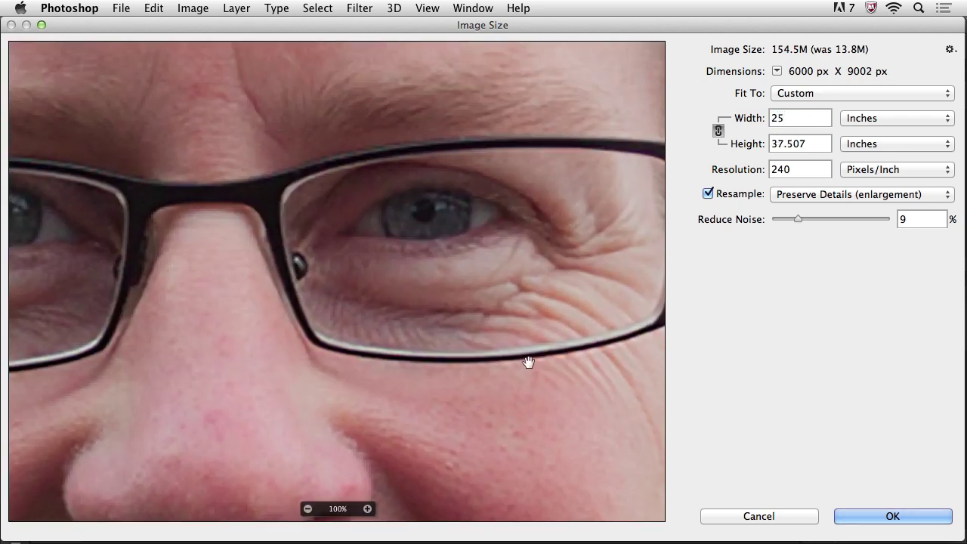
left_click(823, 198)
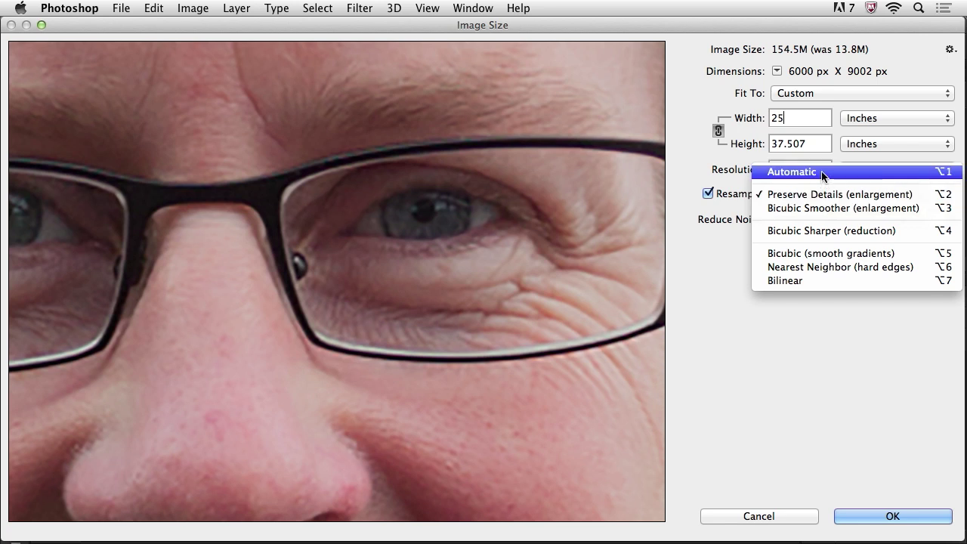
left_click(822, 172)
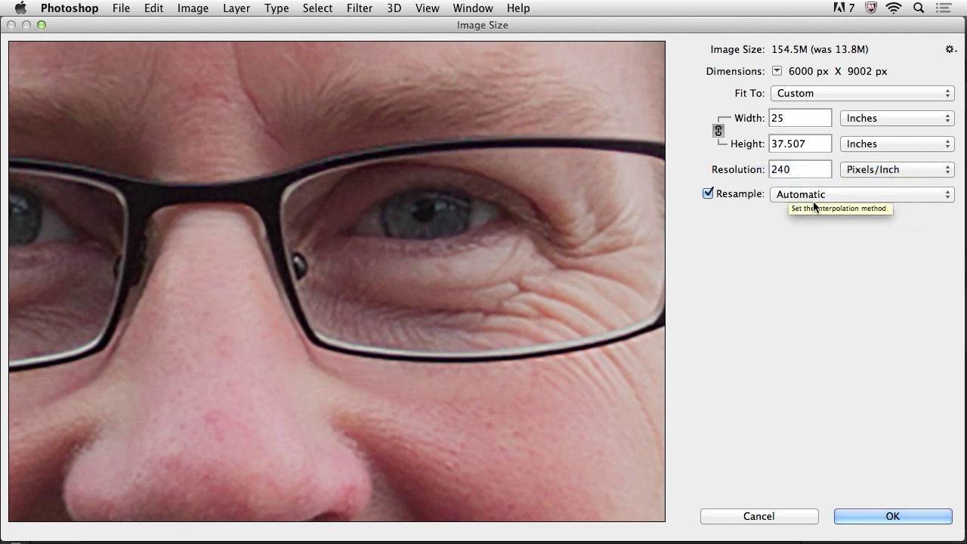
left_click(836, 194)
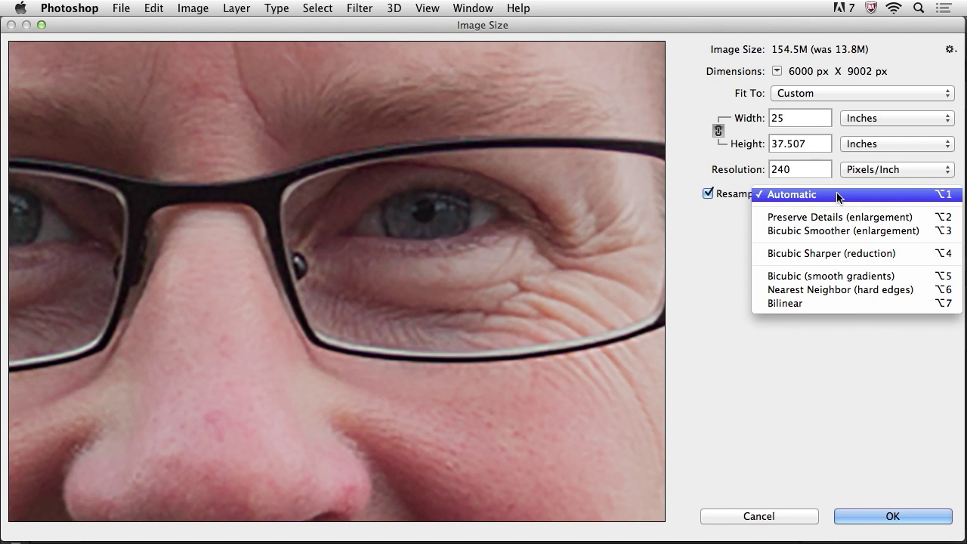
left_click(841, 236)
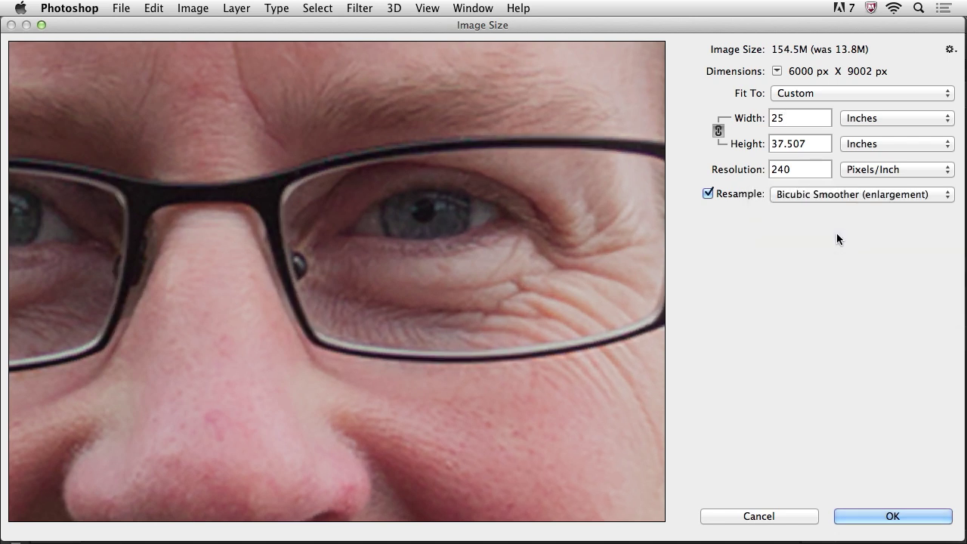
mouse_move(588, 279)
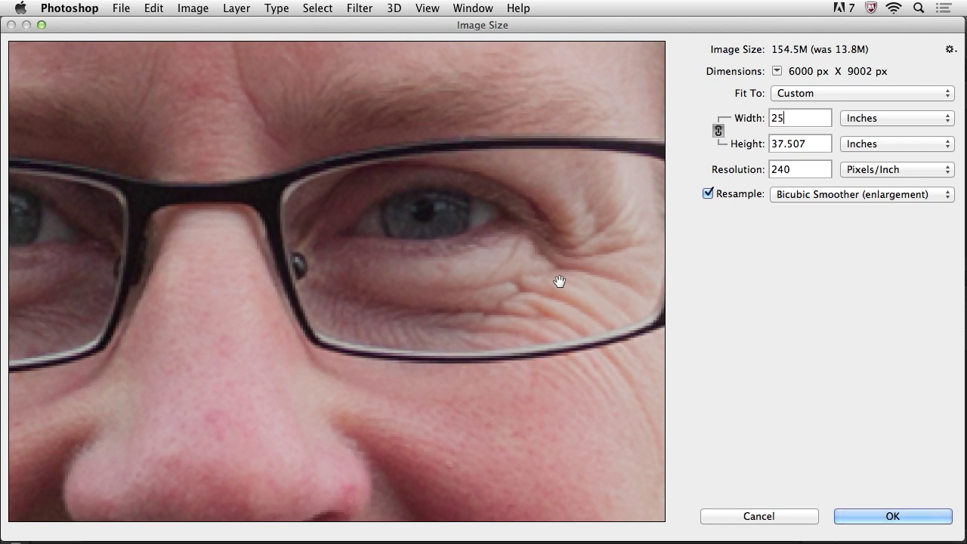
left_click_drag(558, 281, 505, 230)
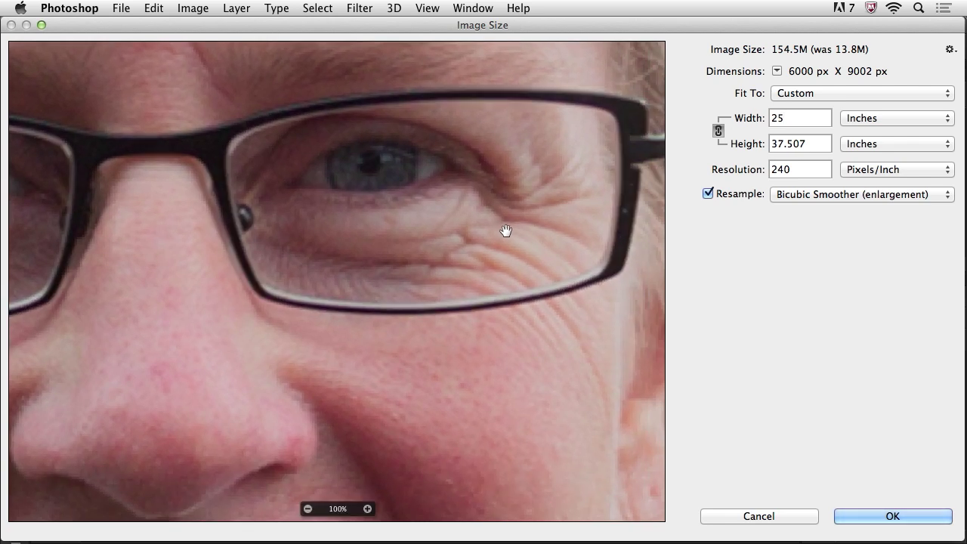
left_click(808, 195)
left_click(809, 182)
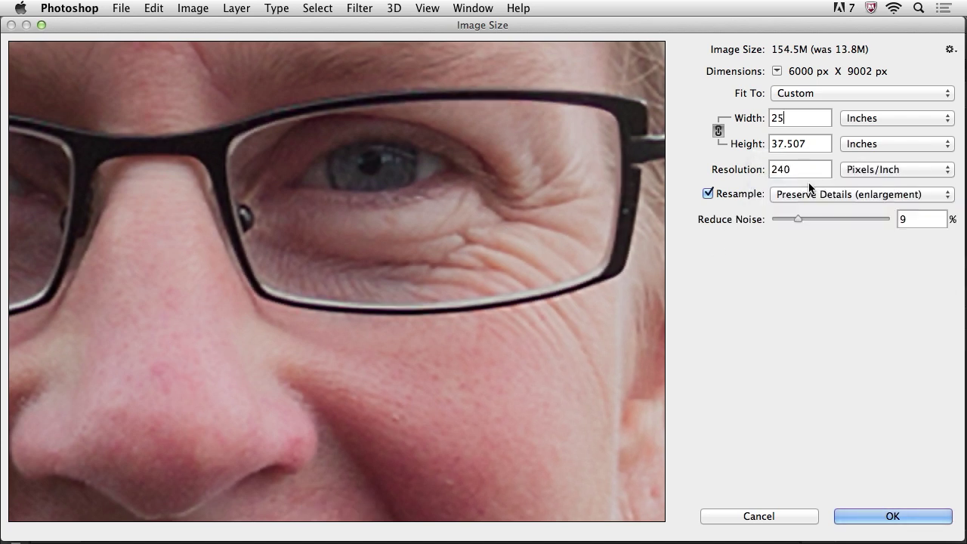
left_click(809, 192)
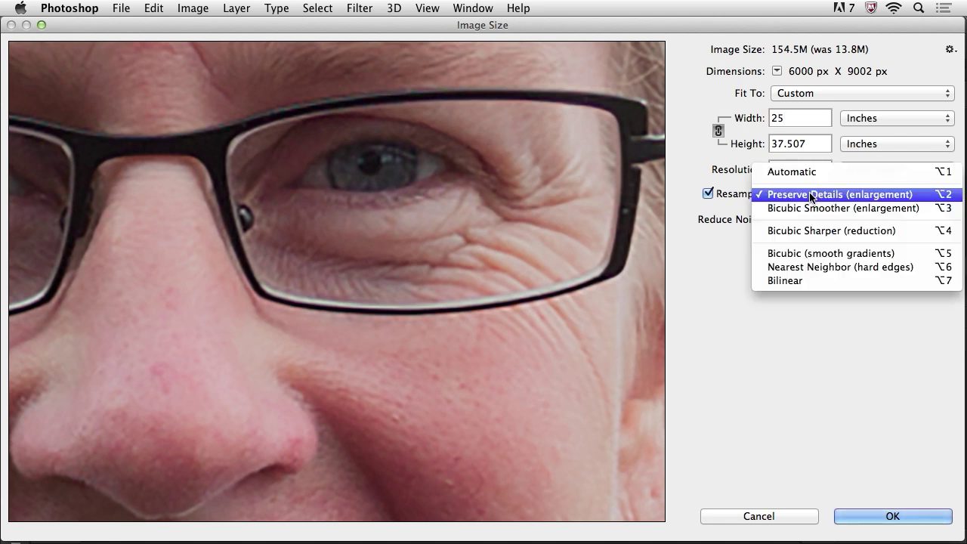
left_click(812, 208)
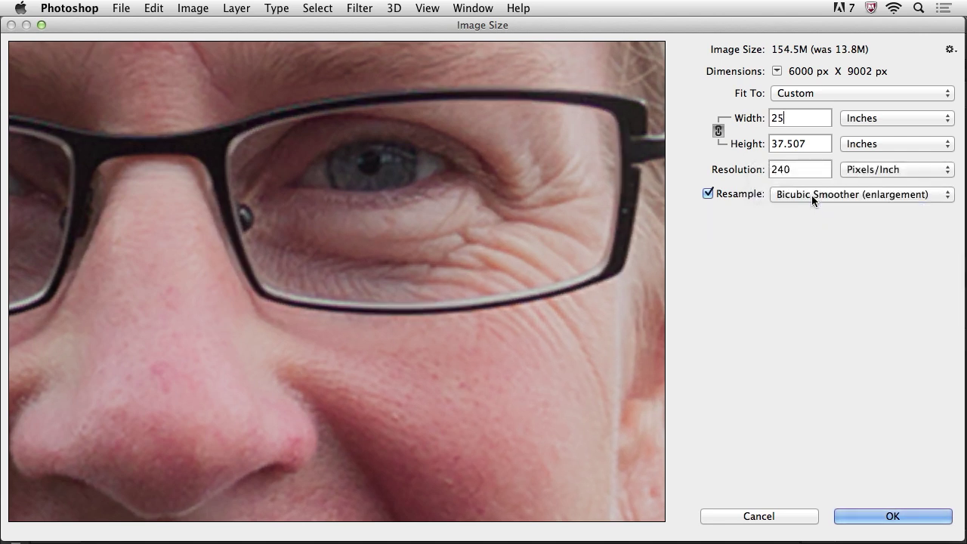
left_click(811, 194)
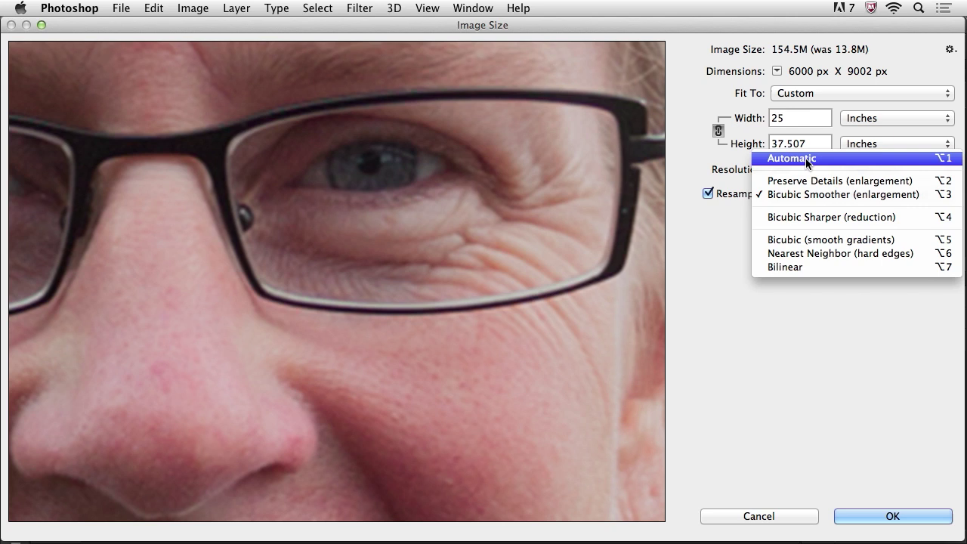
left_click(805, 159)
left_click(805, 195)
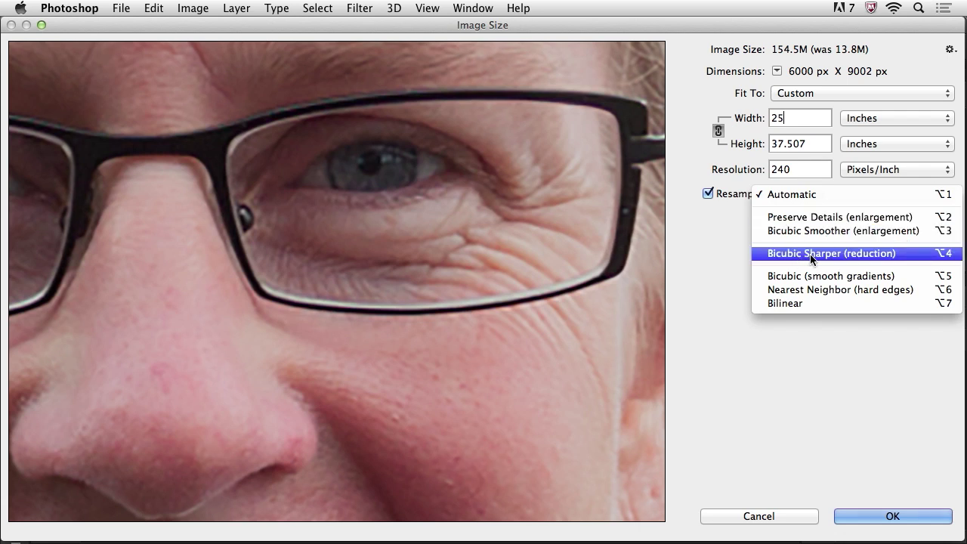
left_click(711, 241)
left_click(795, 518)
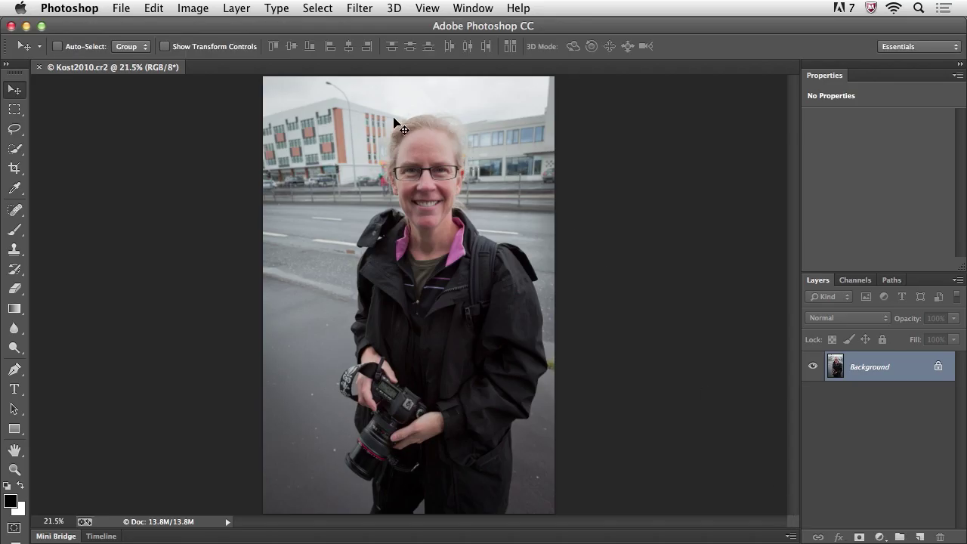
- Open Smart Sharpen with an enlarged preview panned to the camera in her hands
left_click(330, 9)
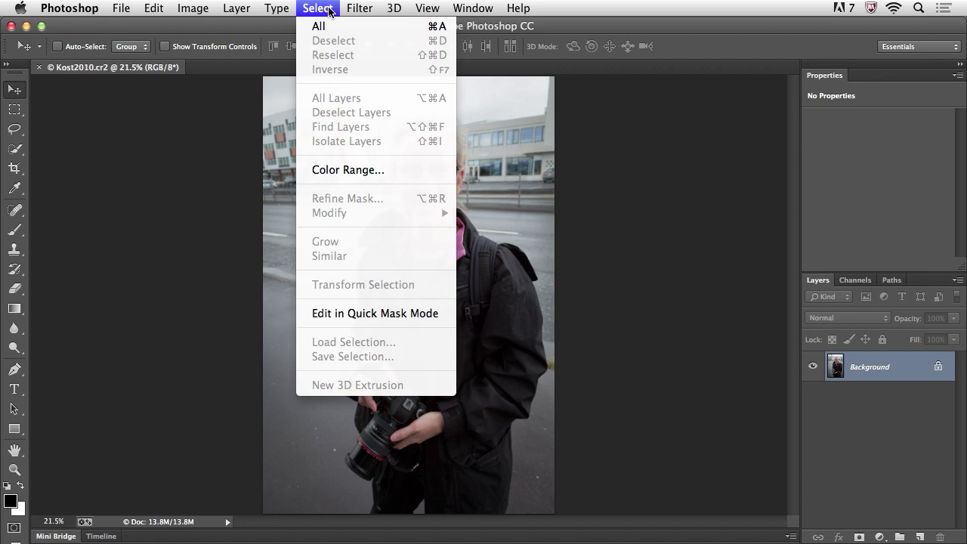
mouse_move(359, 9)
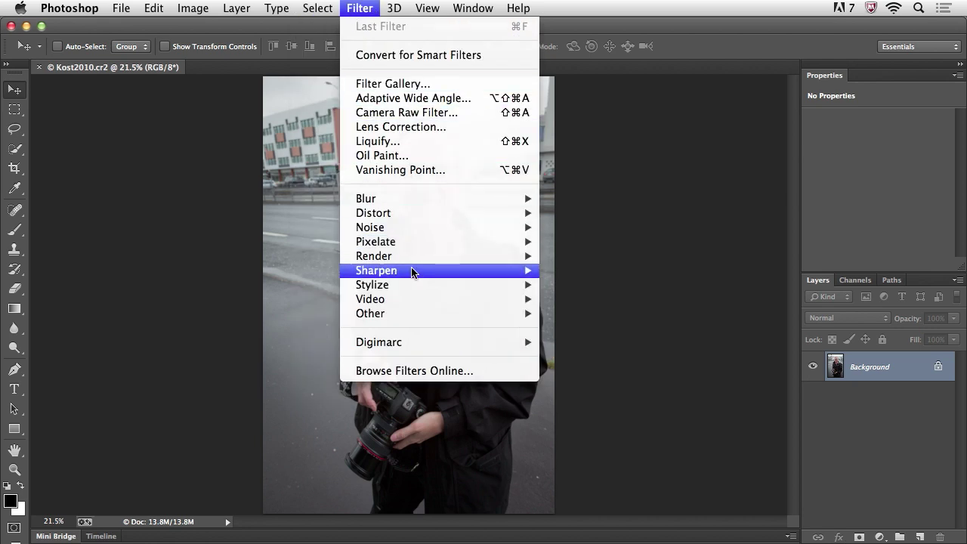
mouse_move(416, 270)
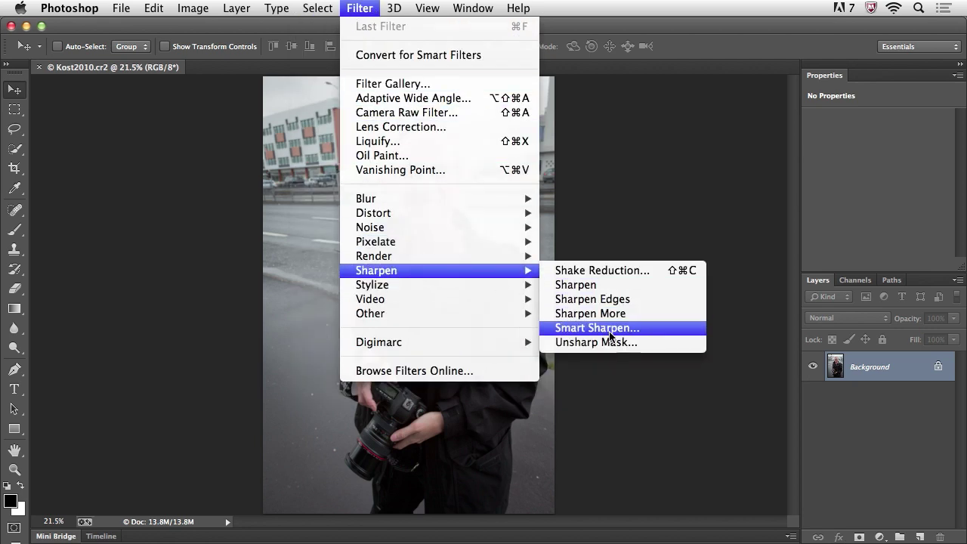
left_click(672, 329)
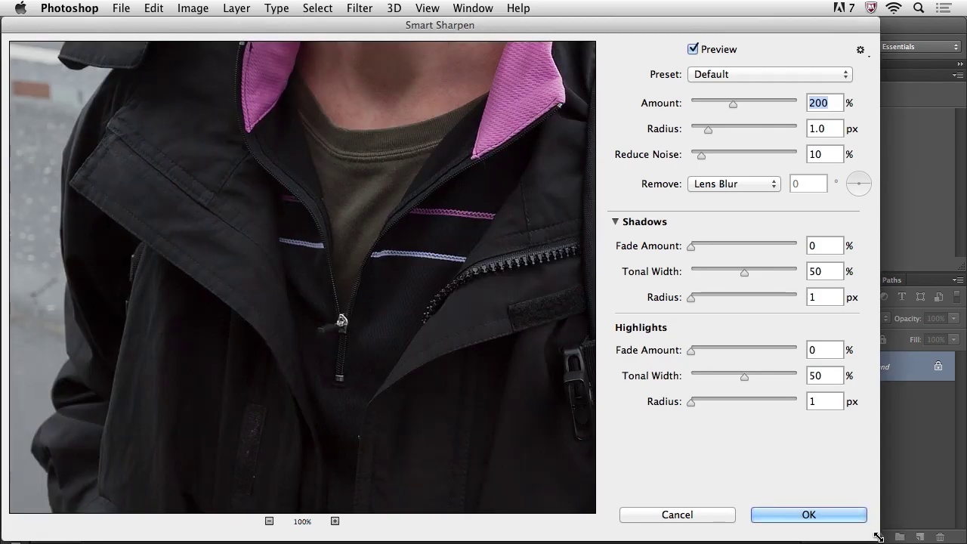
left_click_drag(878, 533, 965, 531)
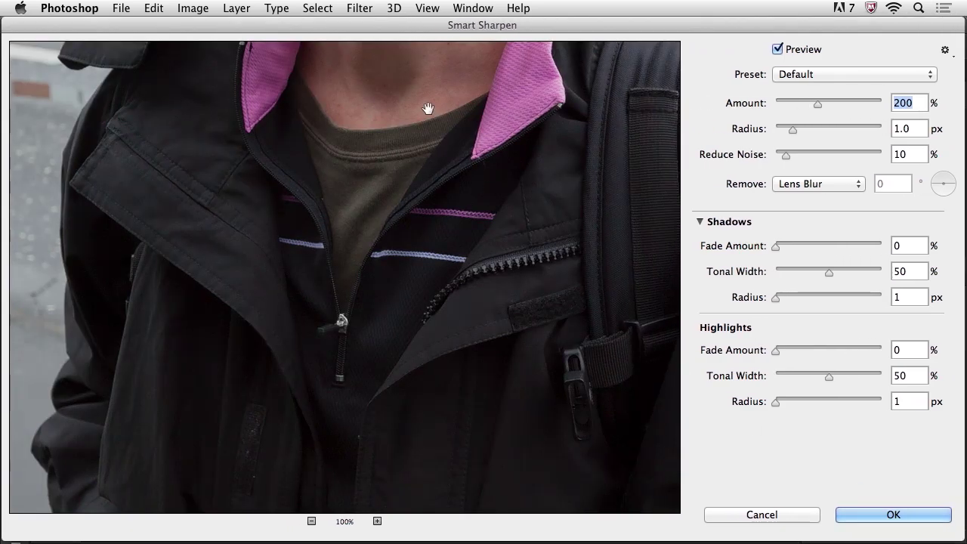
left_click_drag(441, 125, 377, 136)
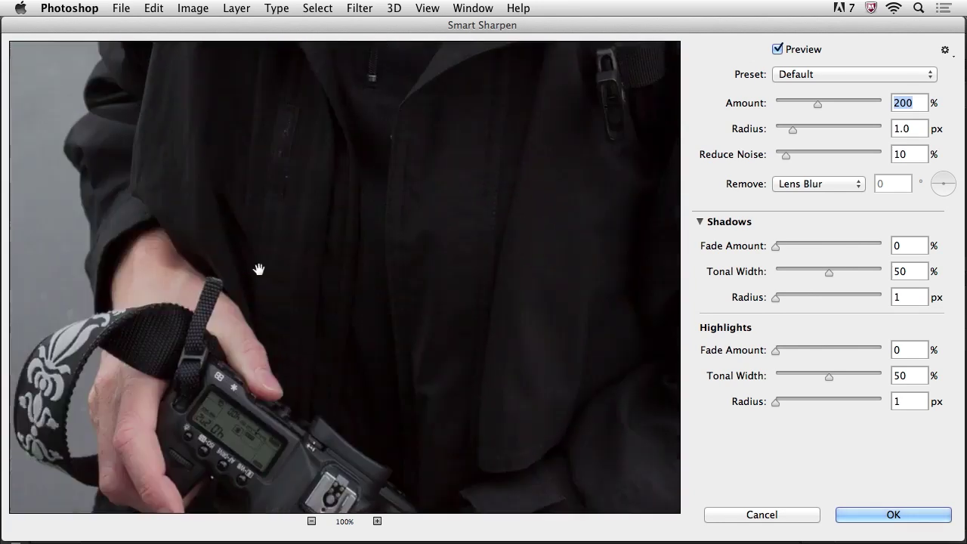
left_click_drag(259, 270, 397, 151)
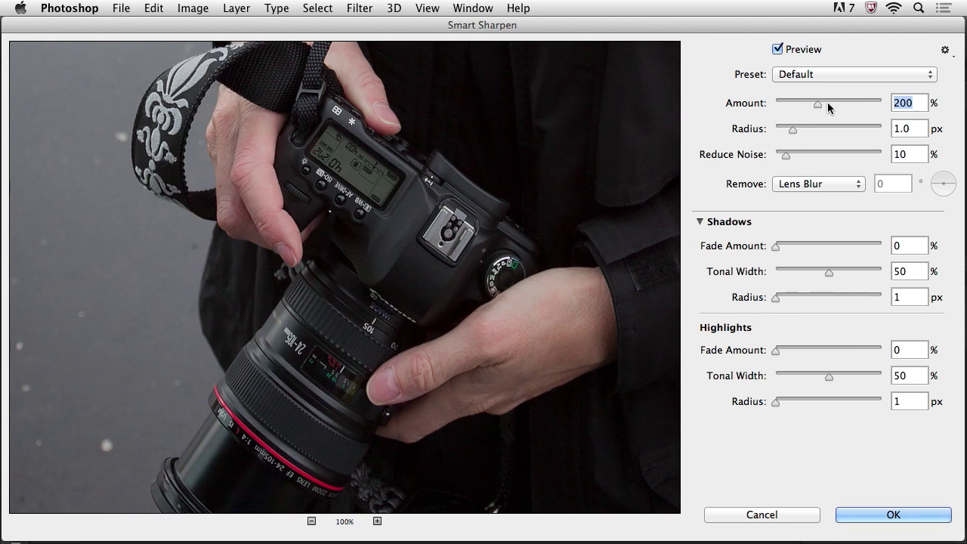
- Set Amount 300% and Radius 2 px, comparing against the unsharpened original
type("300")
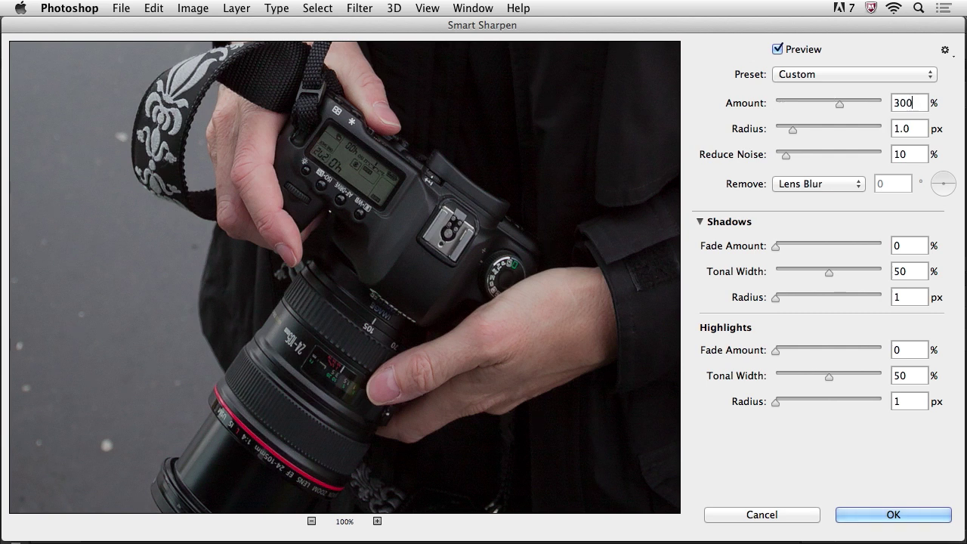
key("Tab")
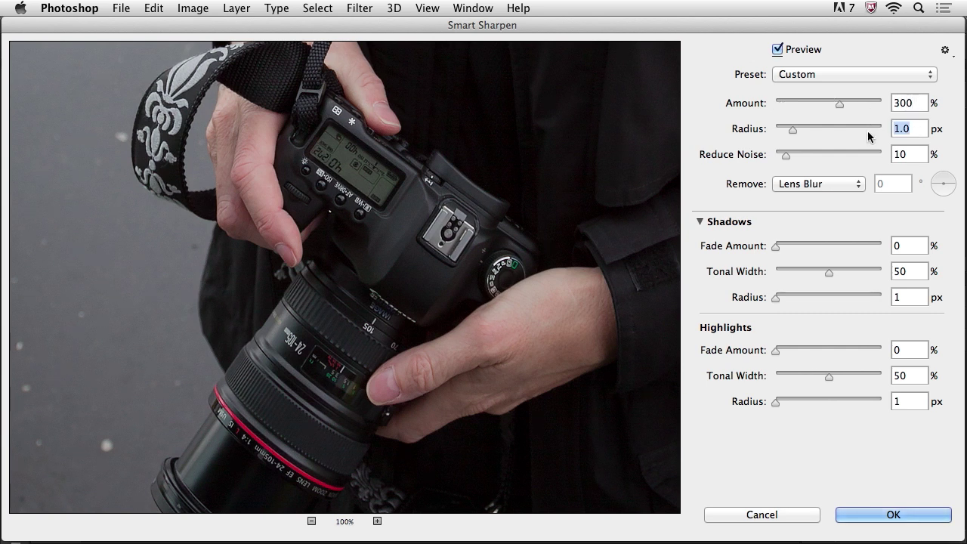
type("2")
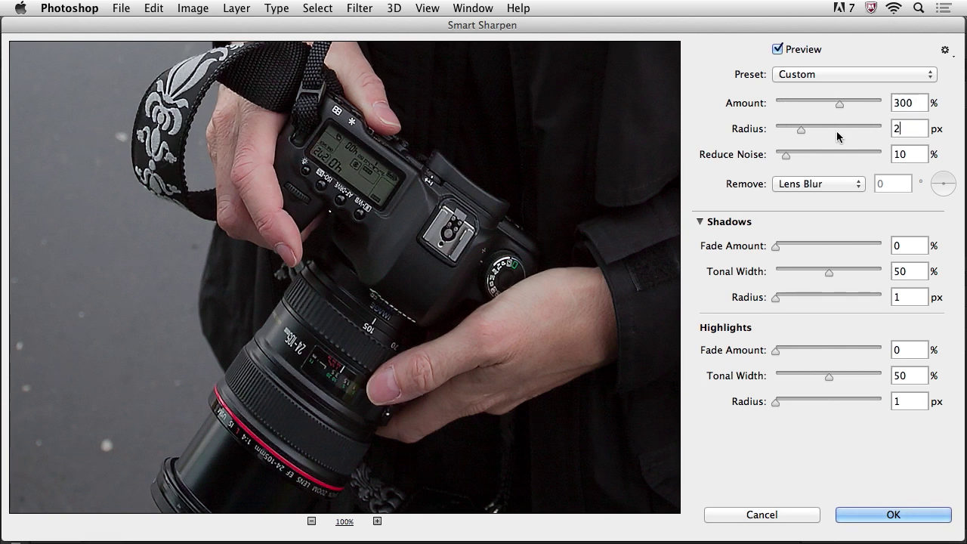
left_click(445, 185)
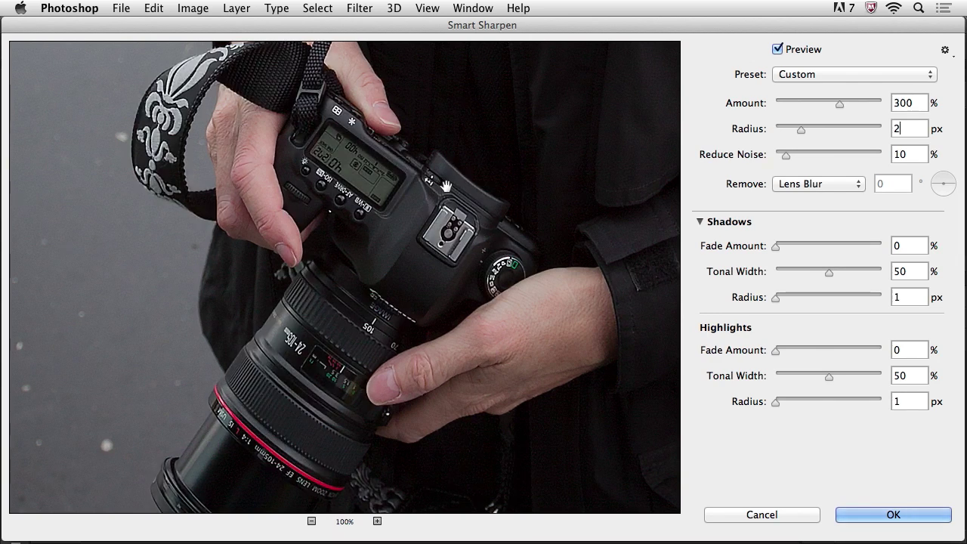
left_click(445, 186)
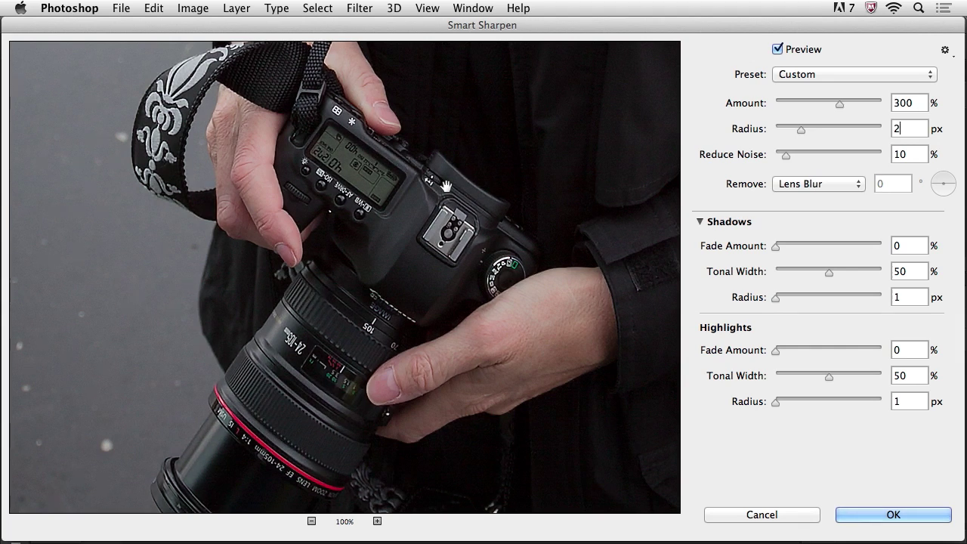
left_click(944, 50)
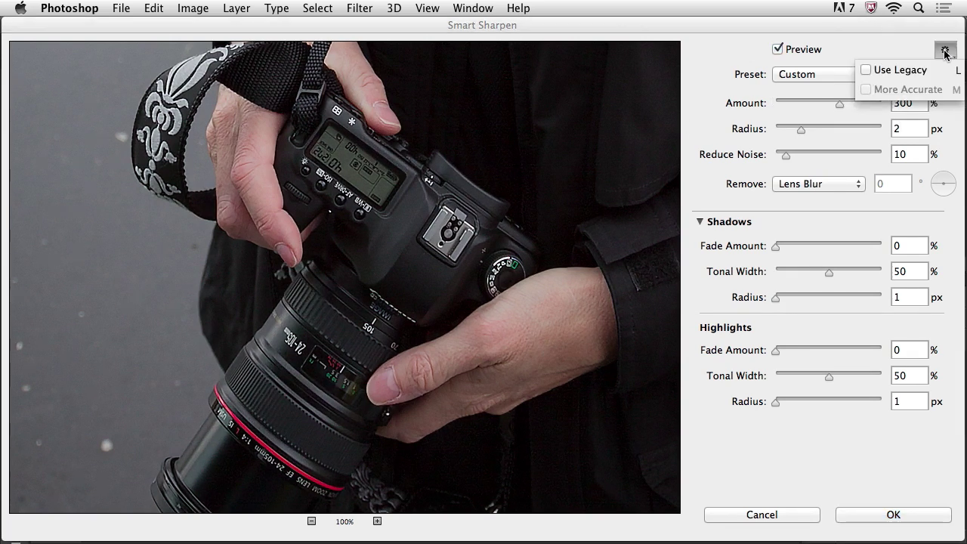
- Toggle Smart Sharpen's Use Legacy mode on and off to compare the sharpening
left_click(898, 69)
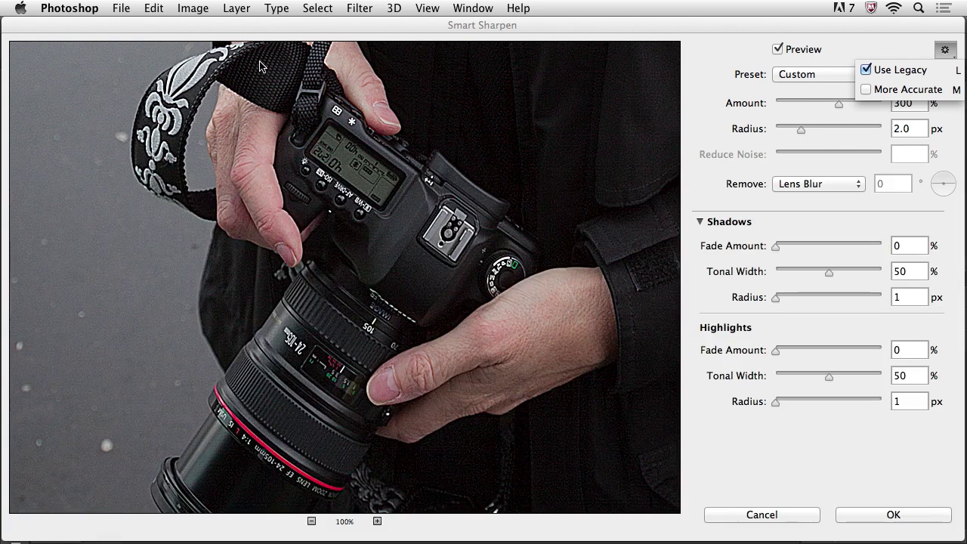
key("l")
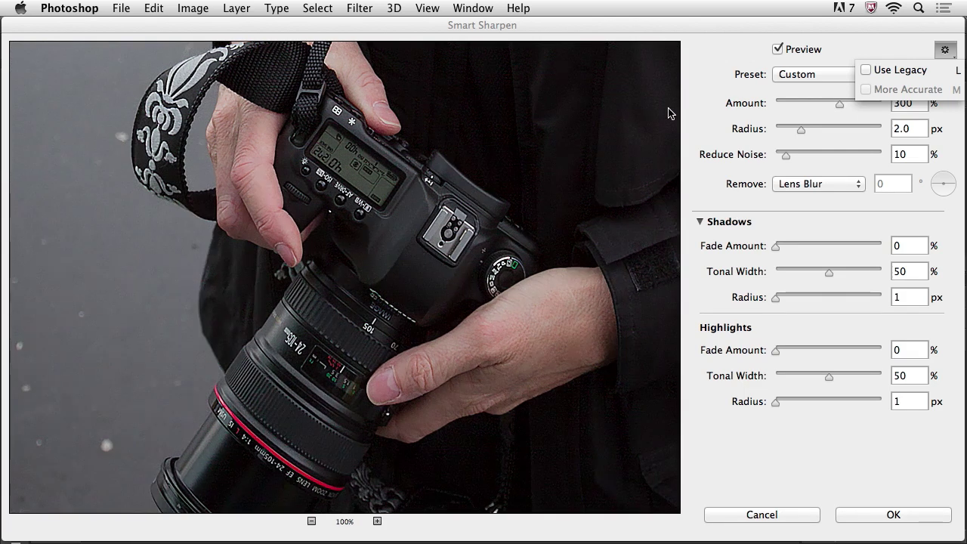
left_click(694, 117)
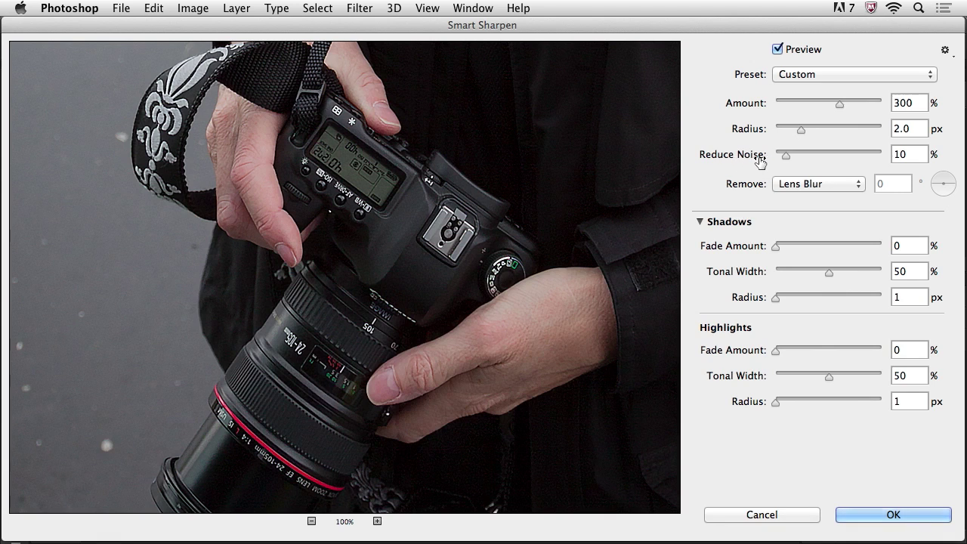
- Raise Reduce Noise to 28% and close the Smart Sharpen dialog
left_click_drag(788, 157, 806, 157)
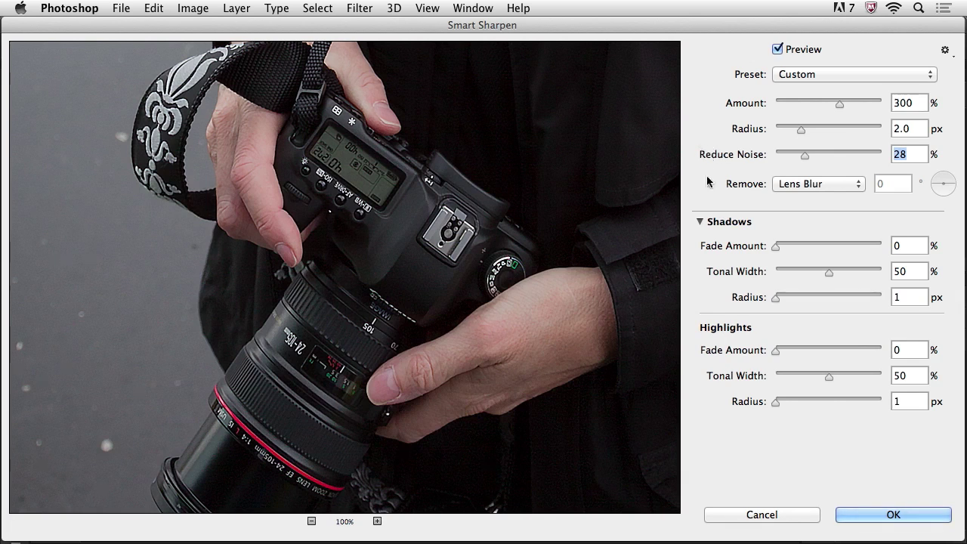
left_click(774, 516)
key("v")
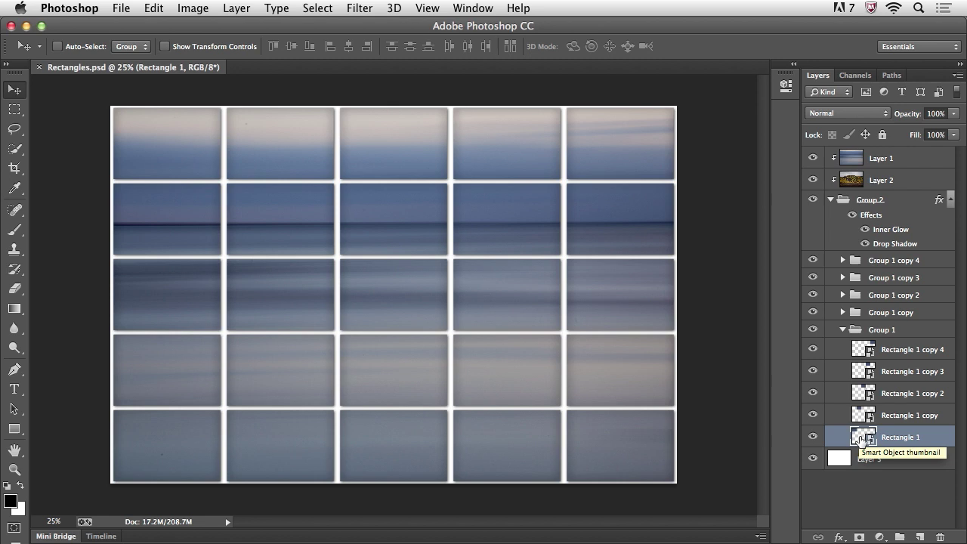
- Open the Rectangle 1 smart object's contents and show its live shape properties
double_click(860, 437)
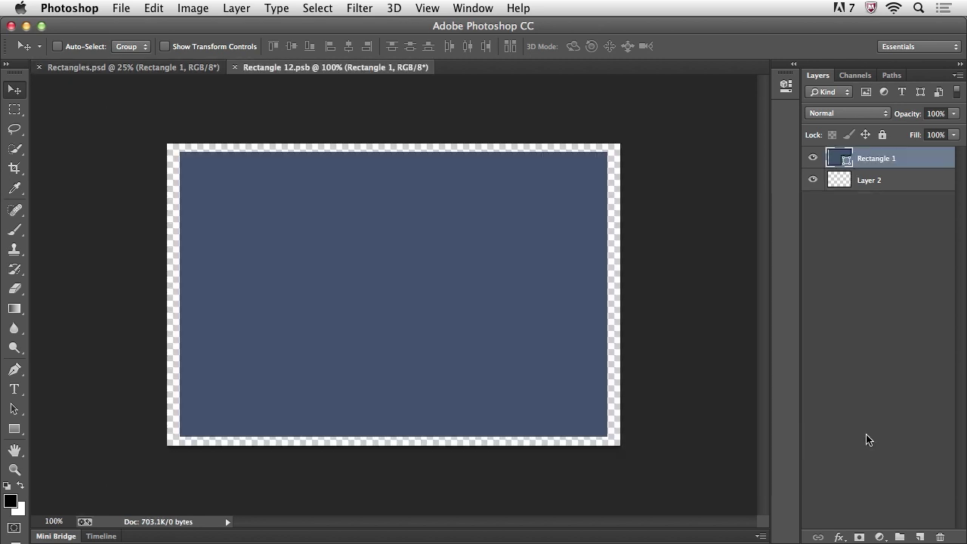
left_click(786, 86)
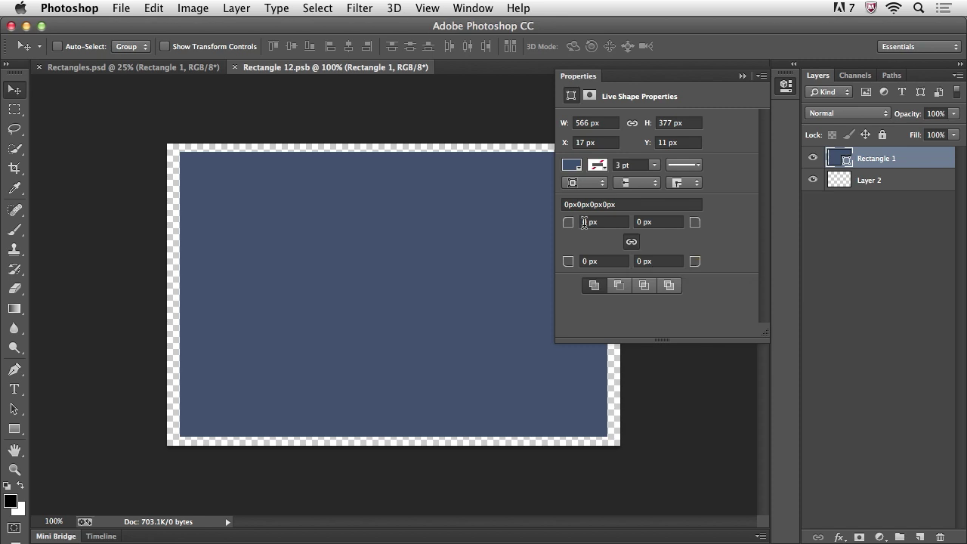
left_click_drag(568, 222, 639, 221)
- Round the corners to 125 px with the top-left at 0 px, and save the smart object
left_click_drag(572, 229, 597, 227)
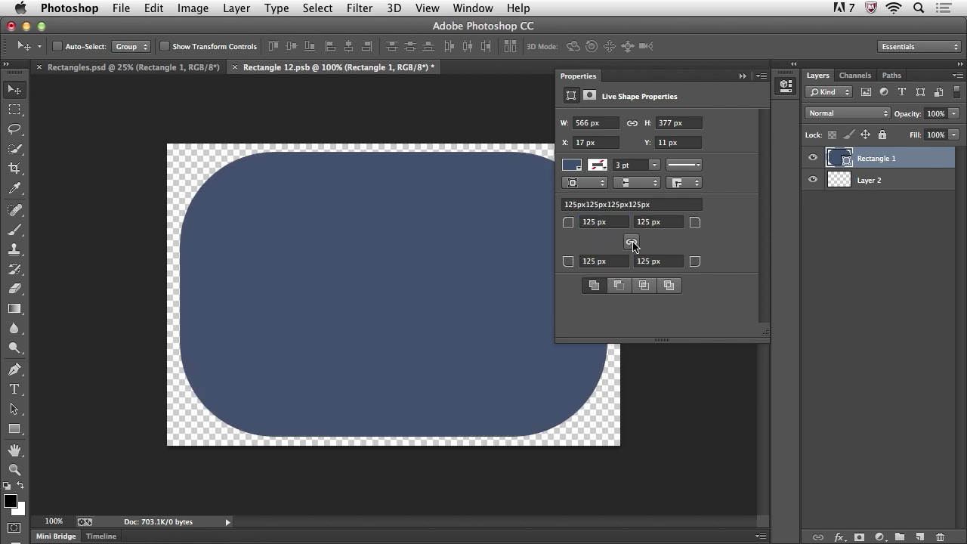
left_click_drag(571, 225, 403, 206)
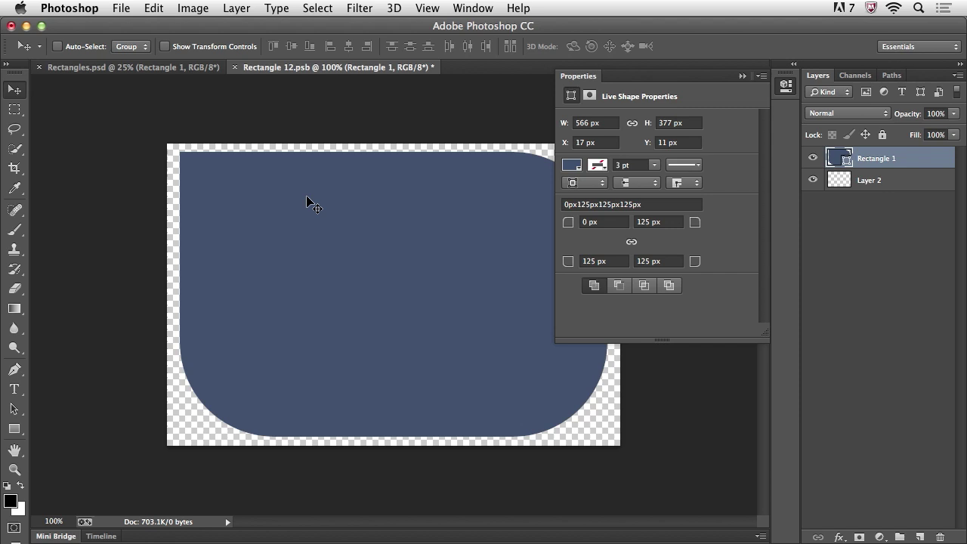
key("super+s")
- Close the Rectangle 1 smart object with Cmd+W to return to Rectangles.psd
key("super+w")
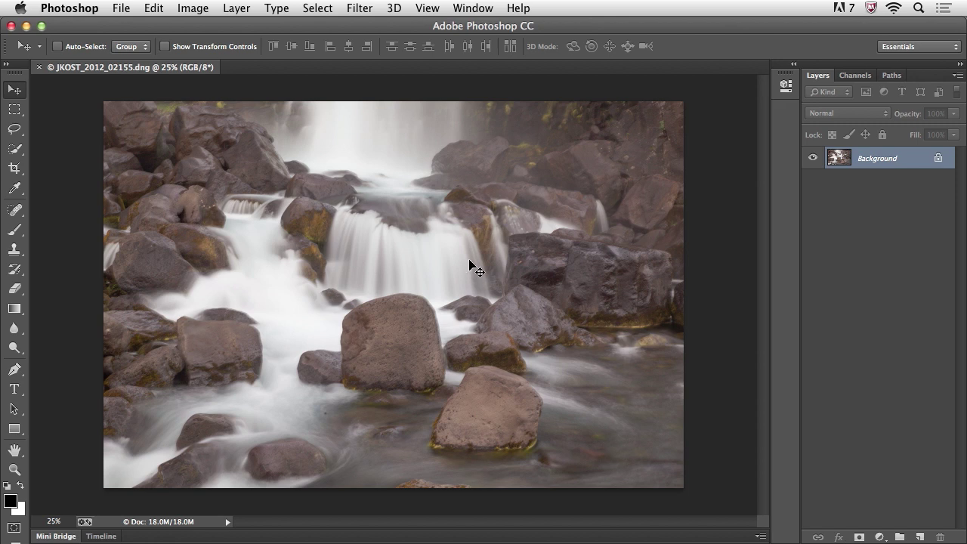
- Convert the waterfall's Background layer to a smart object and start Filter > Sharpen > Shake Reduction
right_click(894, 160)
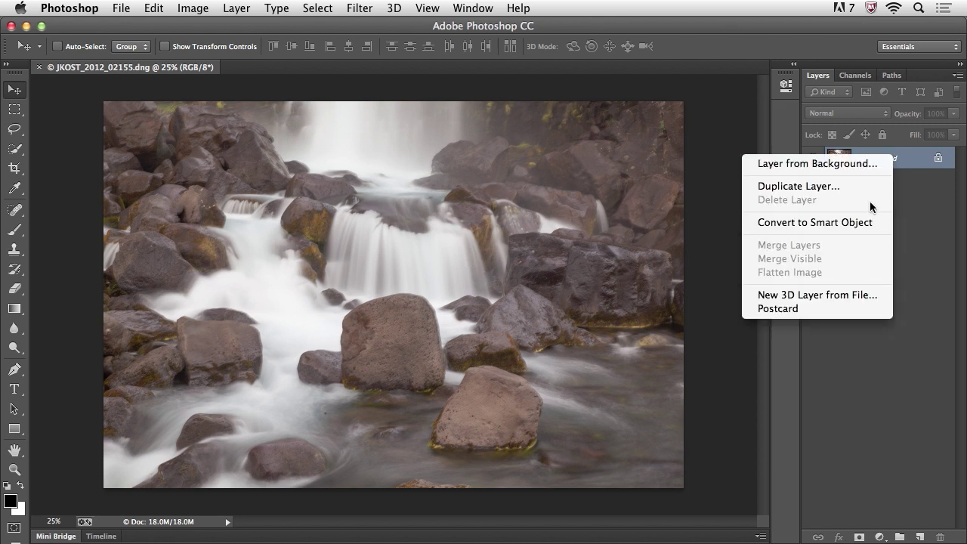
left_click(859, 223)
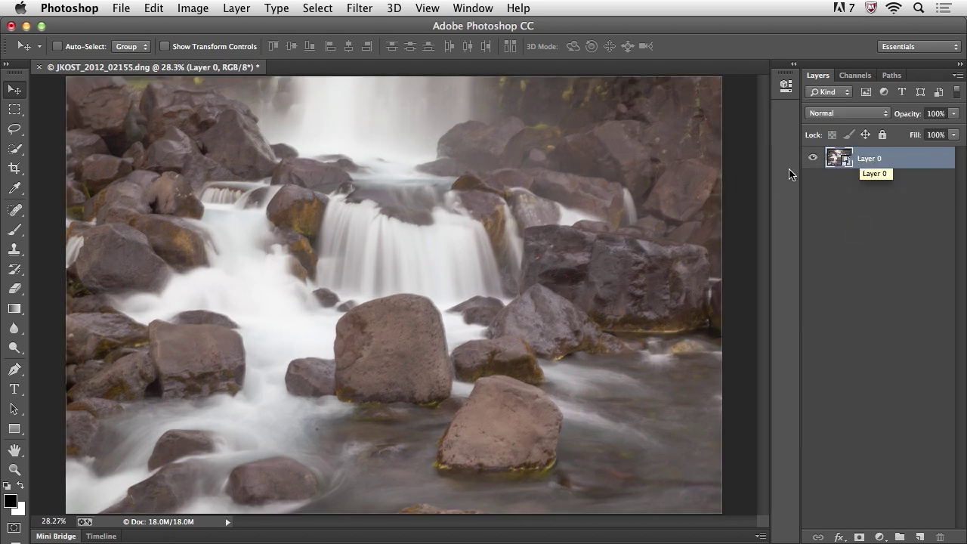
left_click(360, 8)
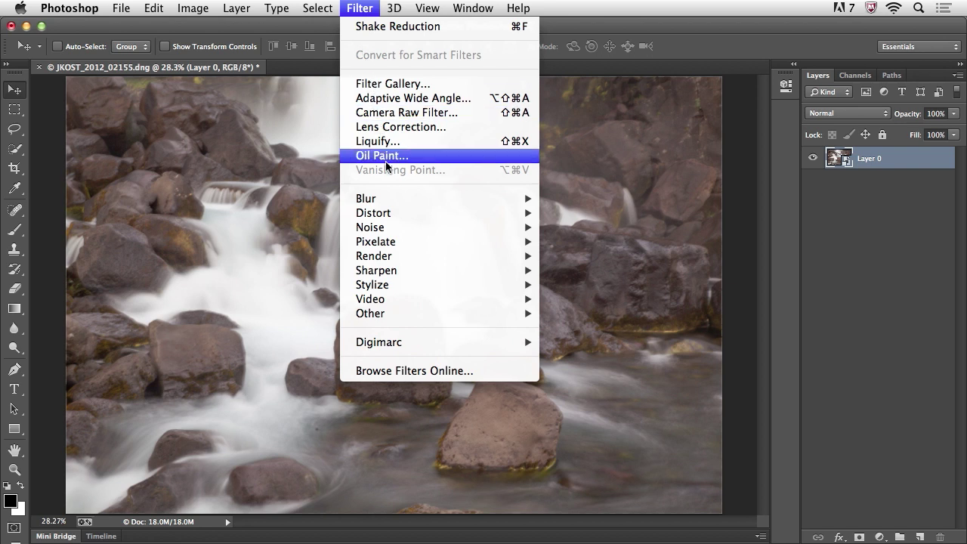
mouse_move(487, 272)
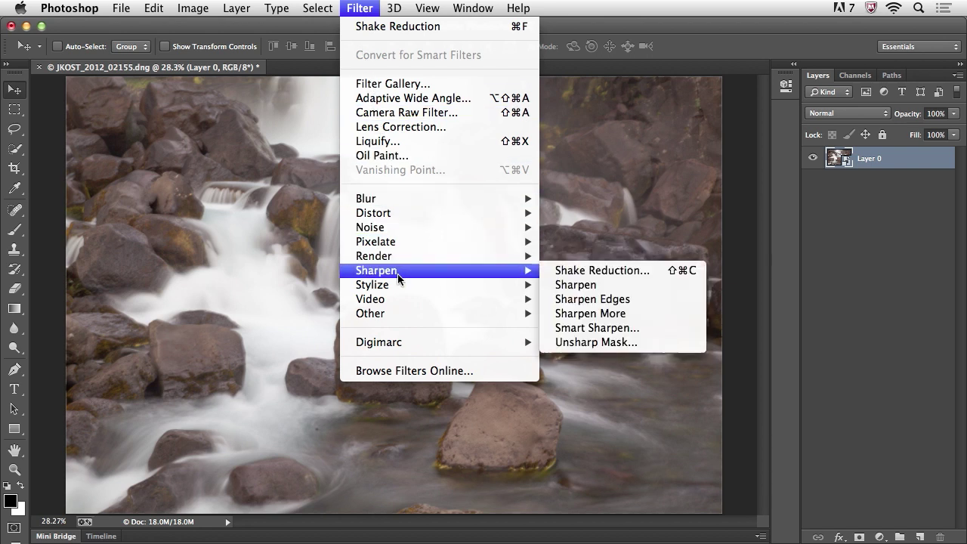
left_click(563, 271)
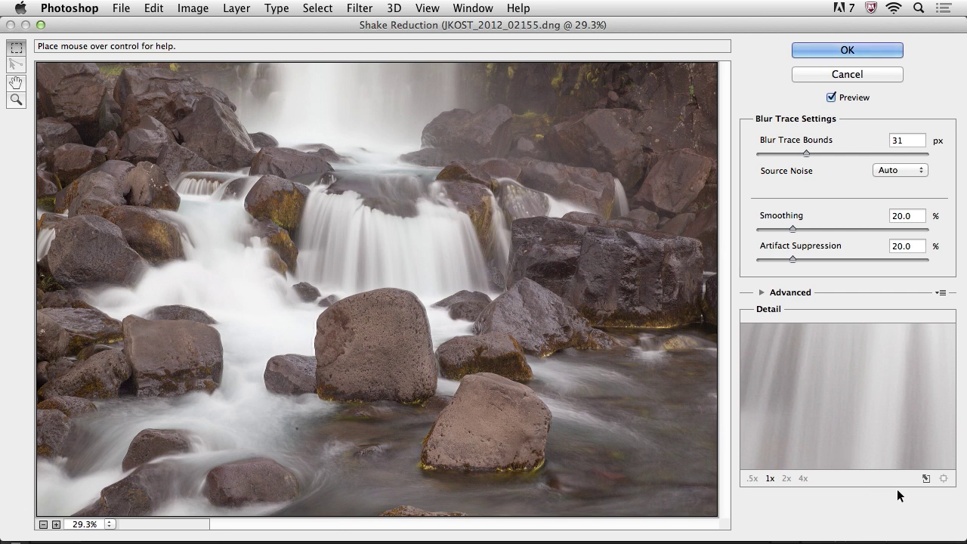
- Float the Detail loupe over the rock, compare before/after, move it to the cascade, then dock it
key("q")
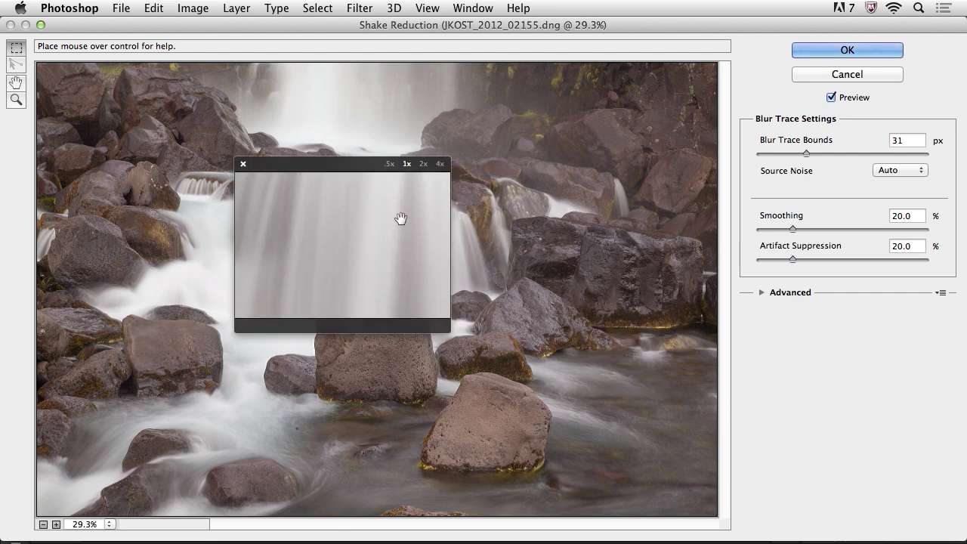
left_click_drag(348, 166, 389, 229)
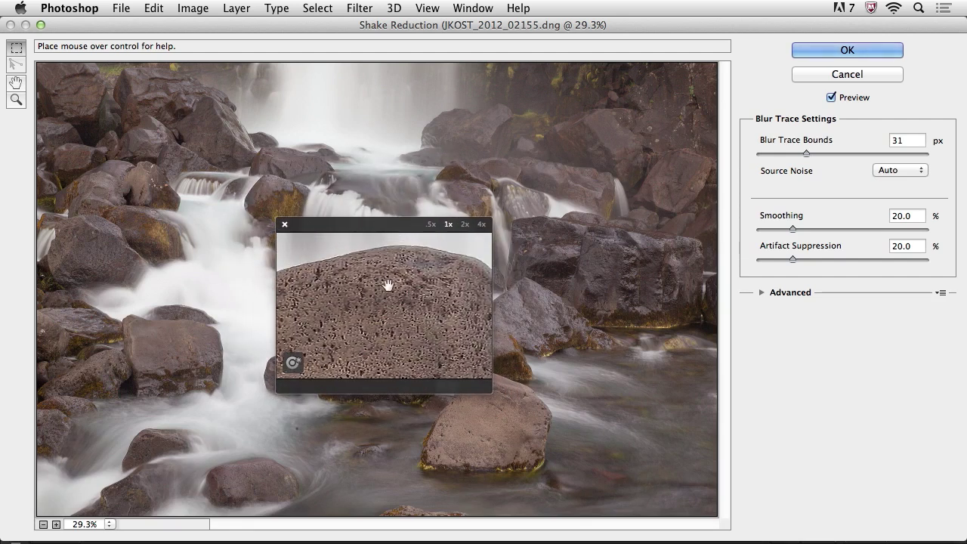
left_click(386, 317)
left_click_drag(396, 226, 198, 109)
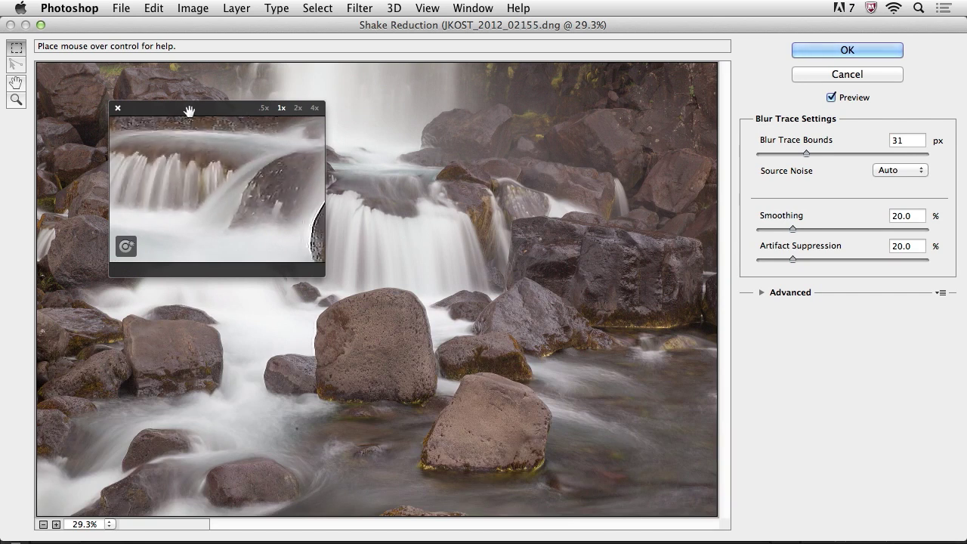
key("q")
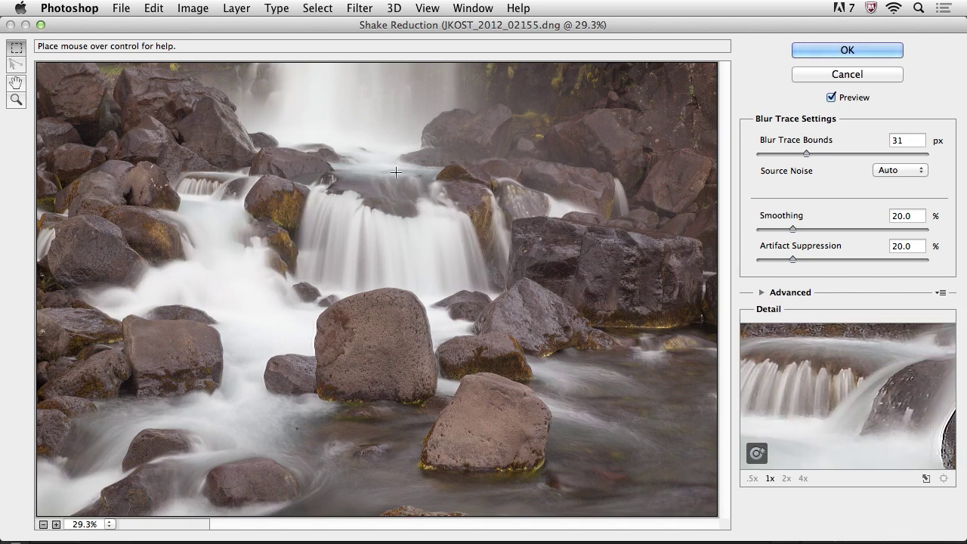
- Show the blur estimation region and move it down over the cascade's base
left_click(759, 292)
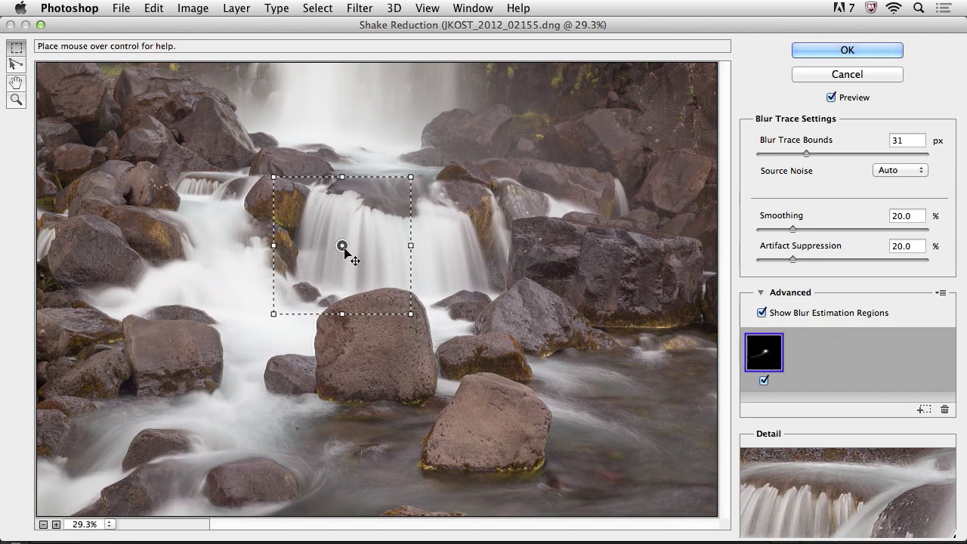
left_click_drag(342, 246, 460, 282)
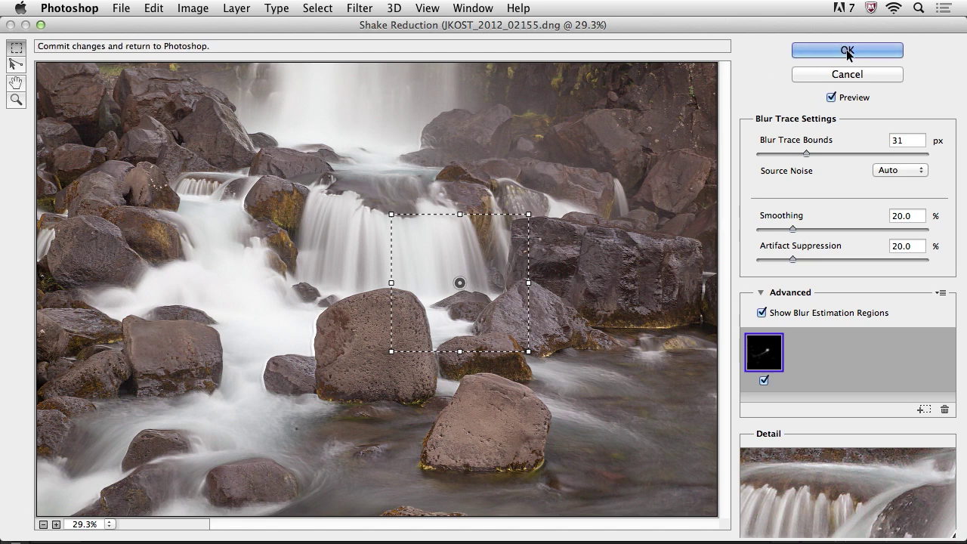
- Apply Shake Reduction and pan the view to the big rock
left_click(847, 51)
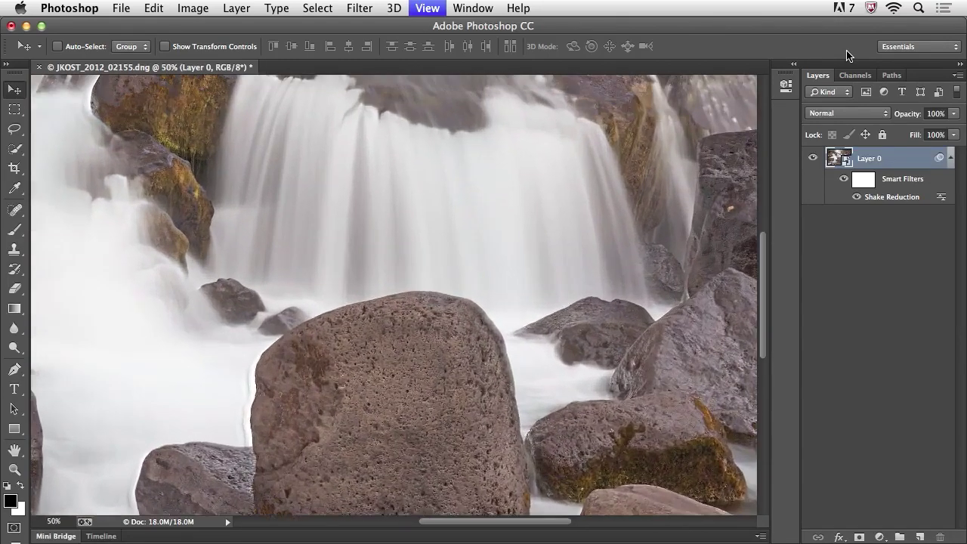
left_click_drag(367, 410, 415, 295)
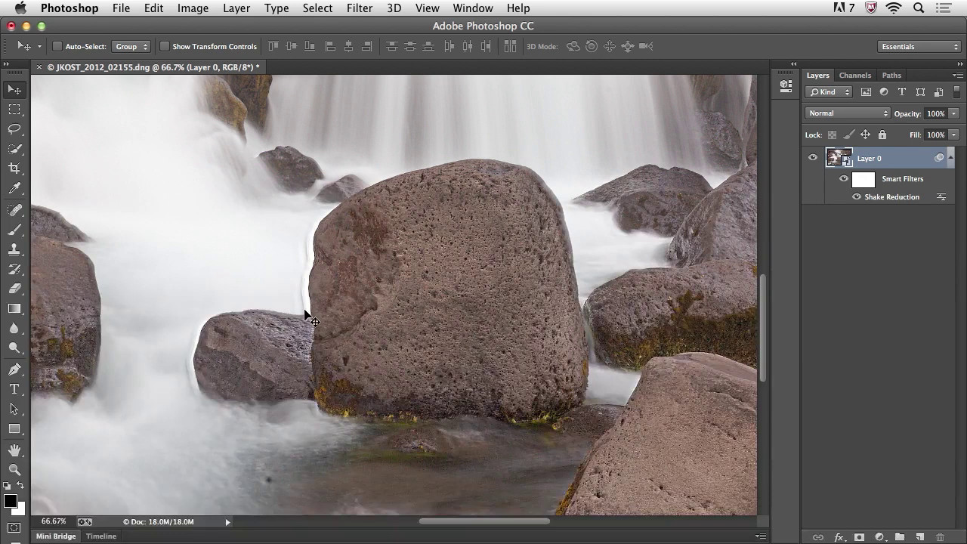
- Paint black on the Smart Filters mask along the rock's left edge, then toggle Shake Reduction to compare
key("b")
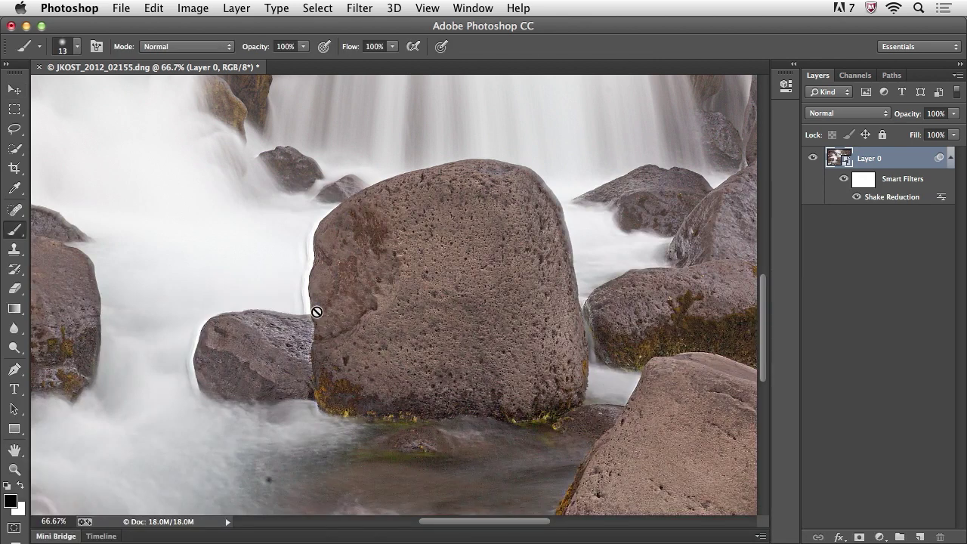
left_click(860, 182)
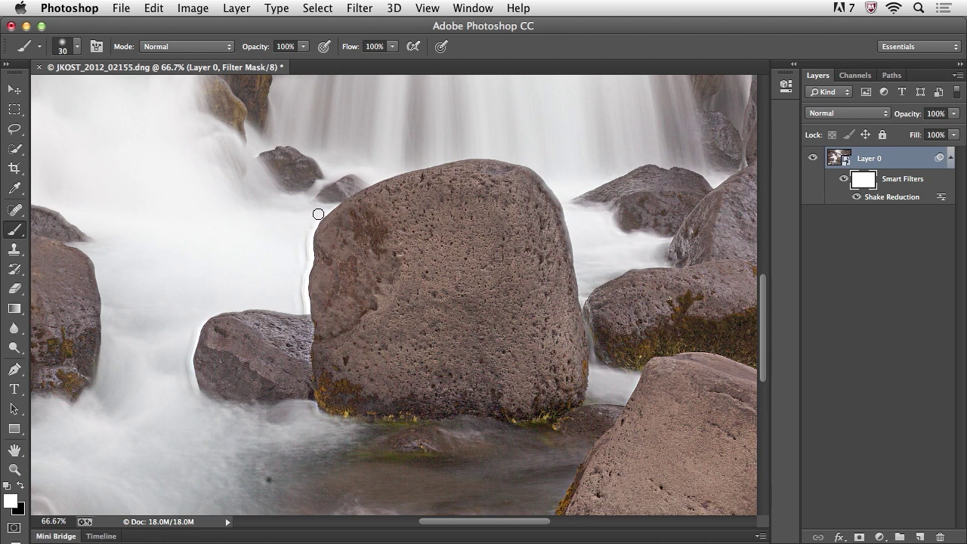
key("x")
mouse_move(315, 224)
left_mouse_down()
mouse_move(303, 312)
mouse_move(305, 231)
left_mouse_up()
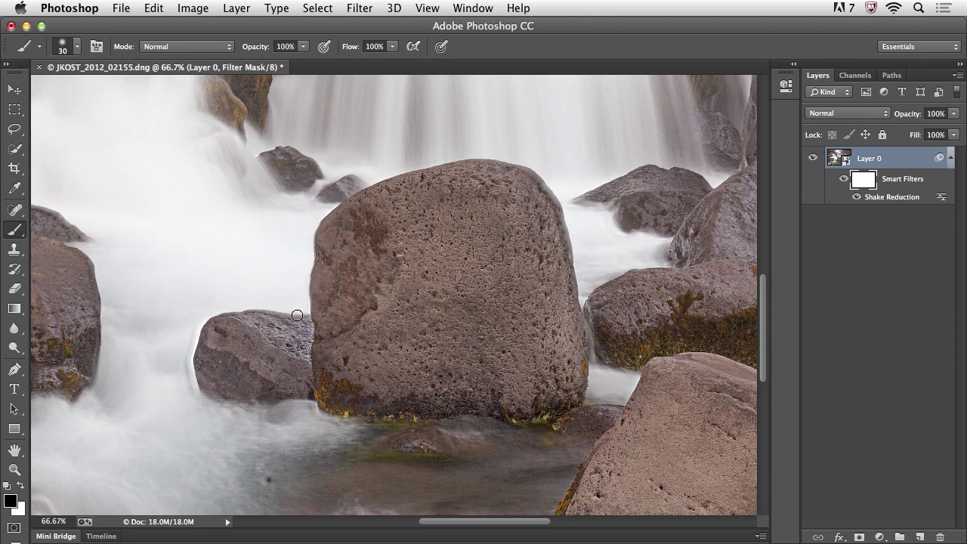
left_click(857, 196)
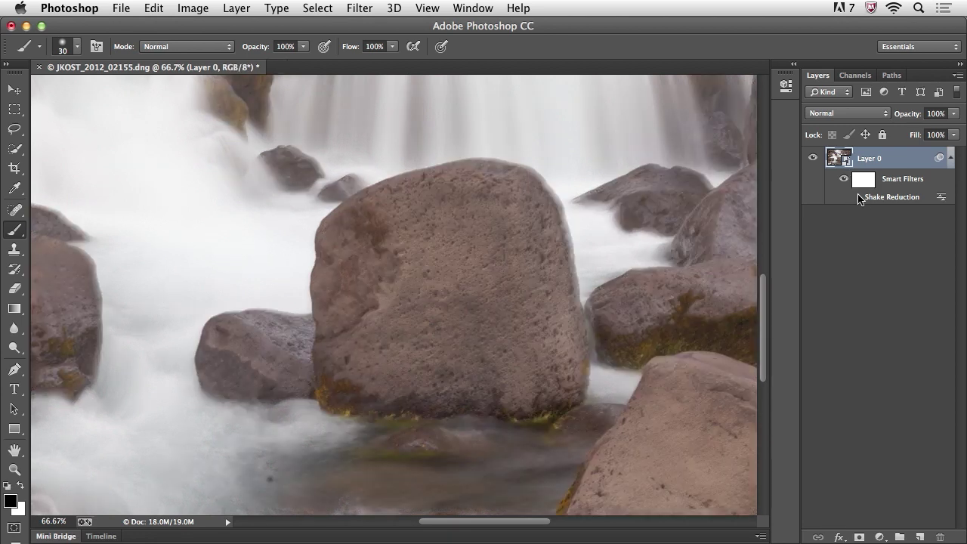
left_click(856, 197)
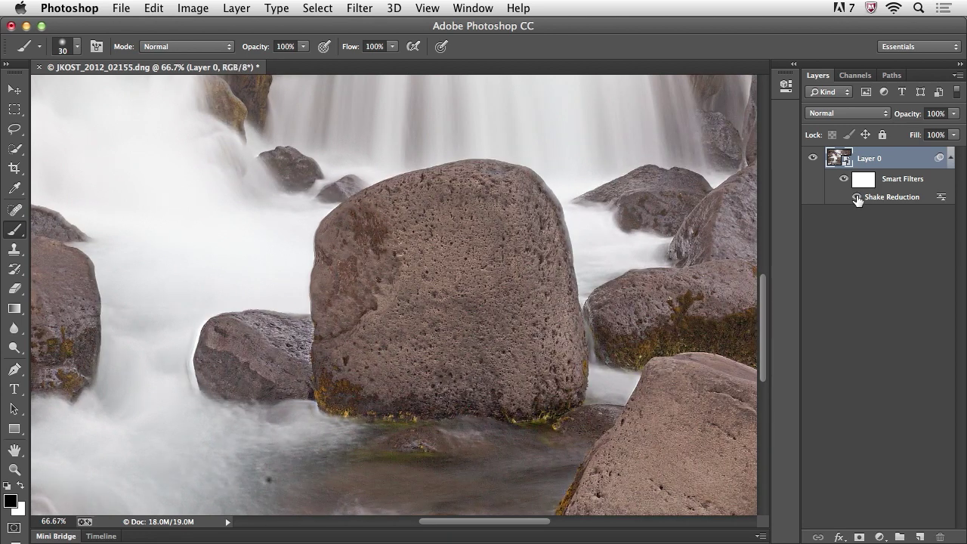